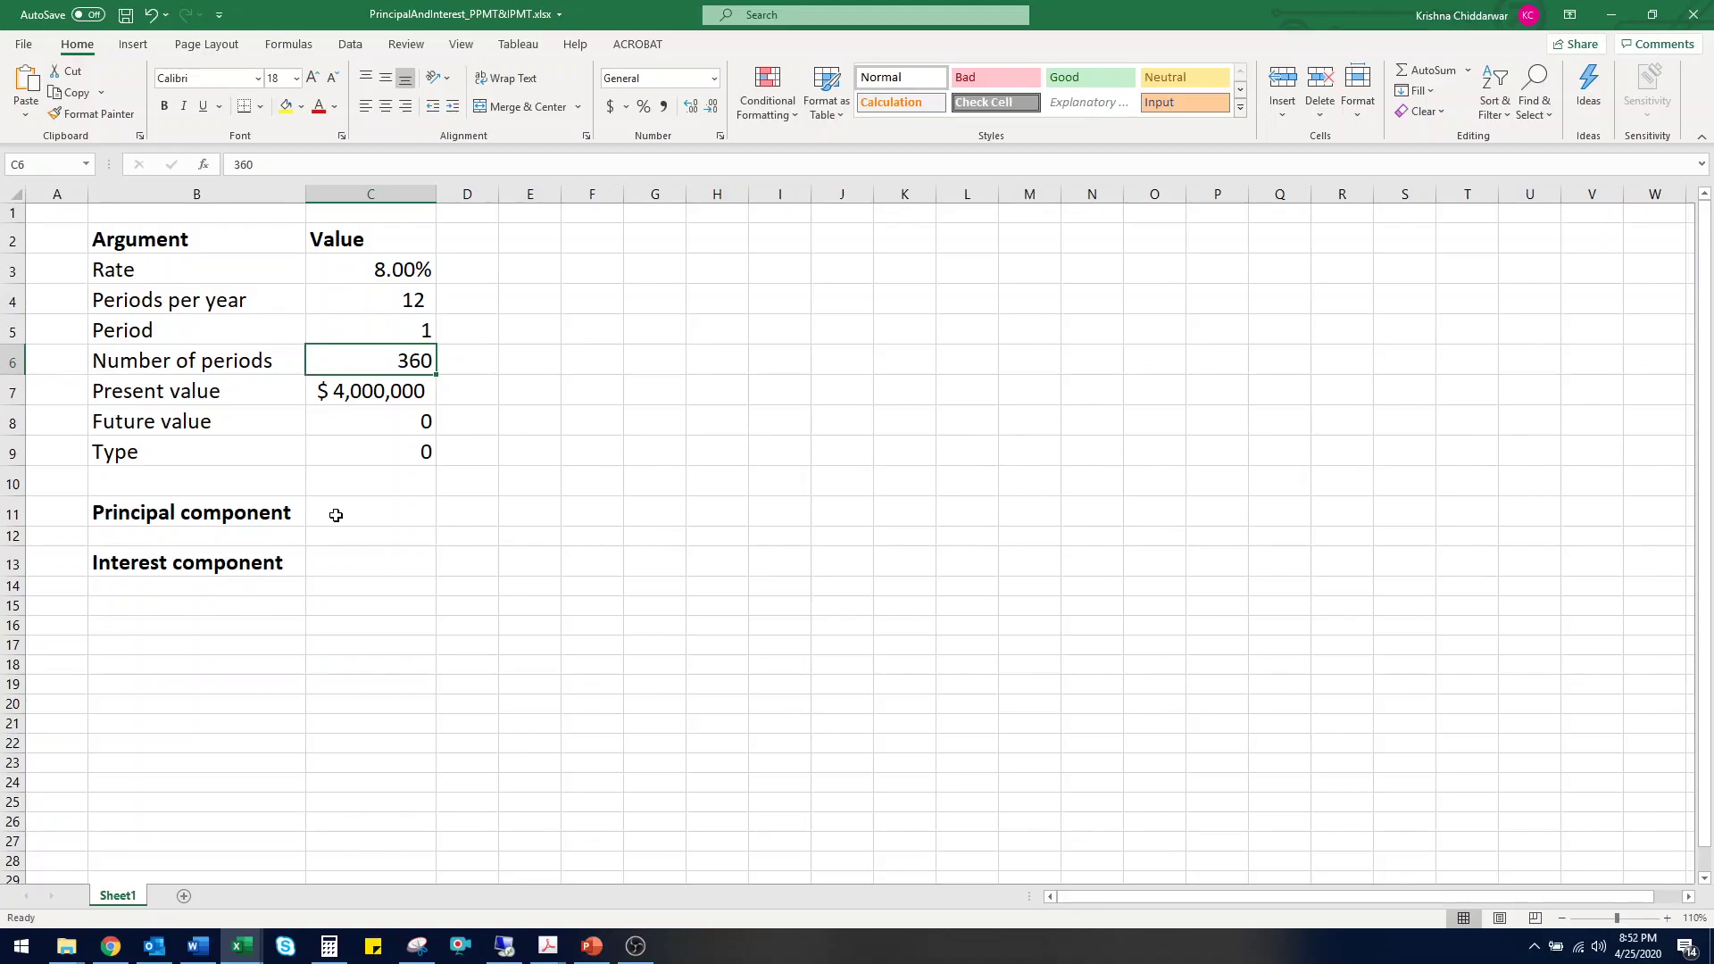
# - Review the loan inputs in C3 through C9: rate, periods per year, period, periods, present value and type
pyautogui.click(378, 270)
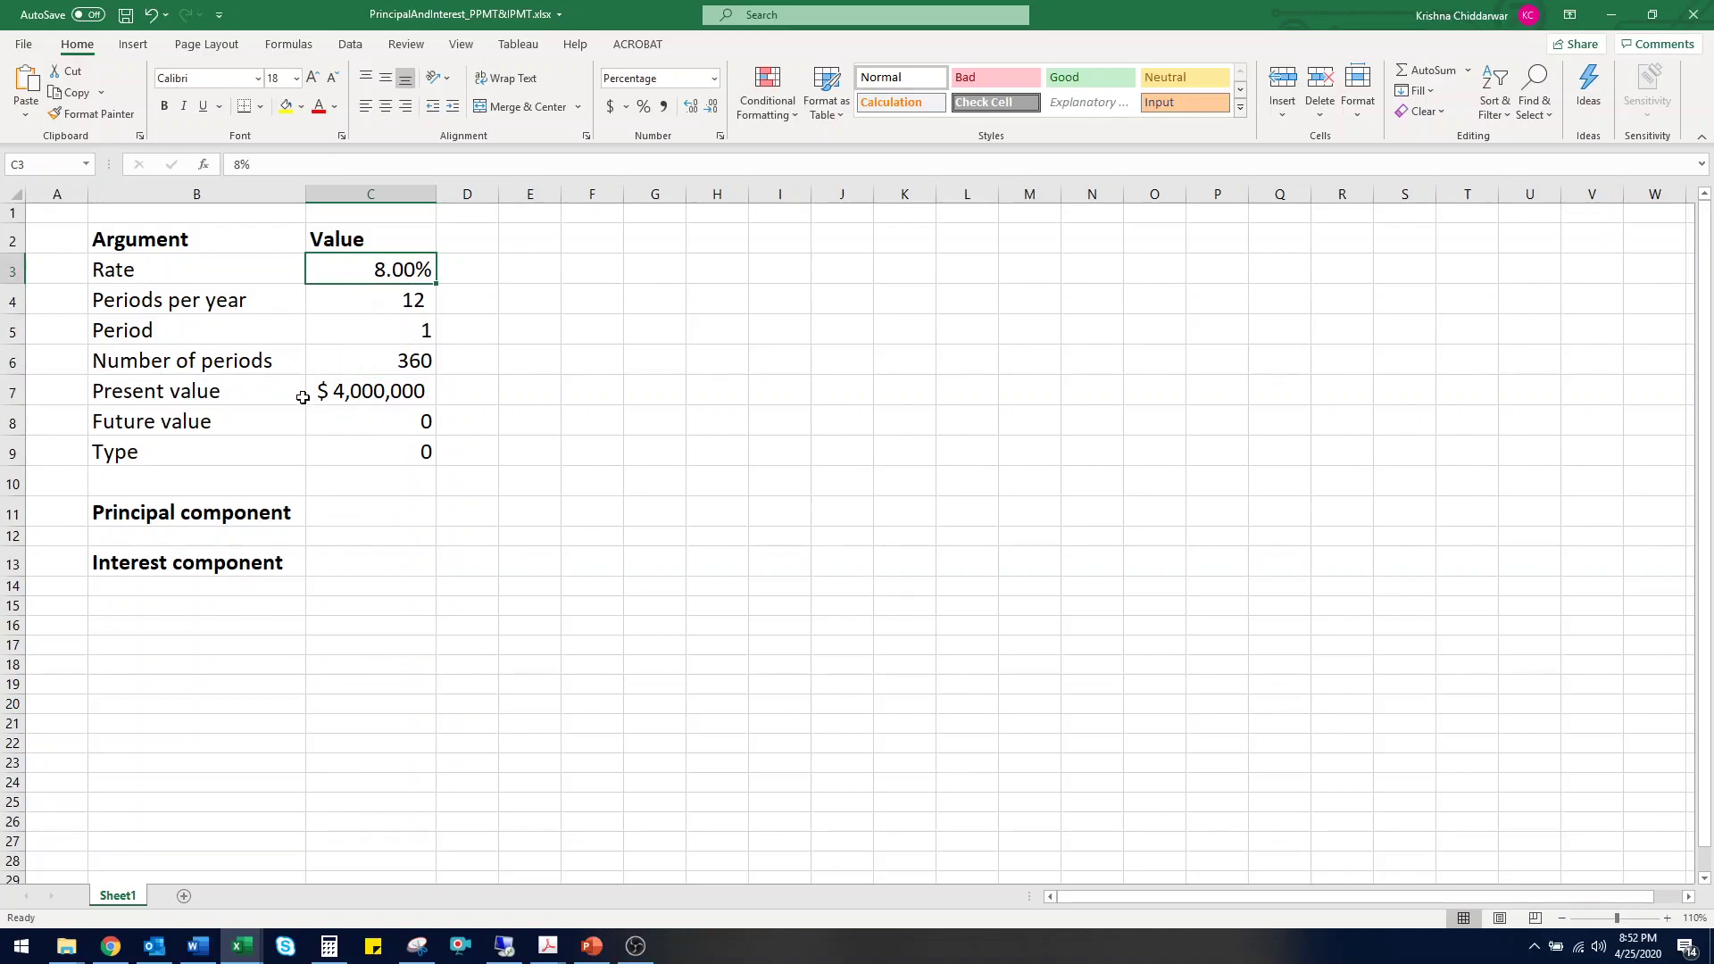
pyautogui.click(398, 308)
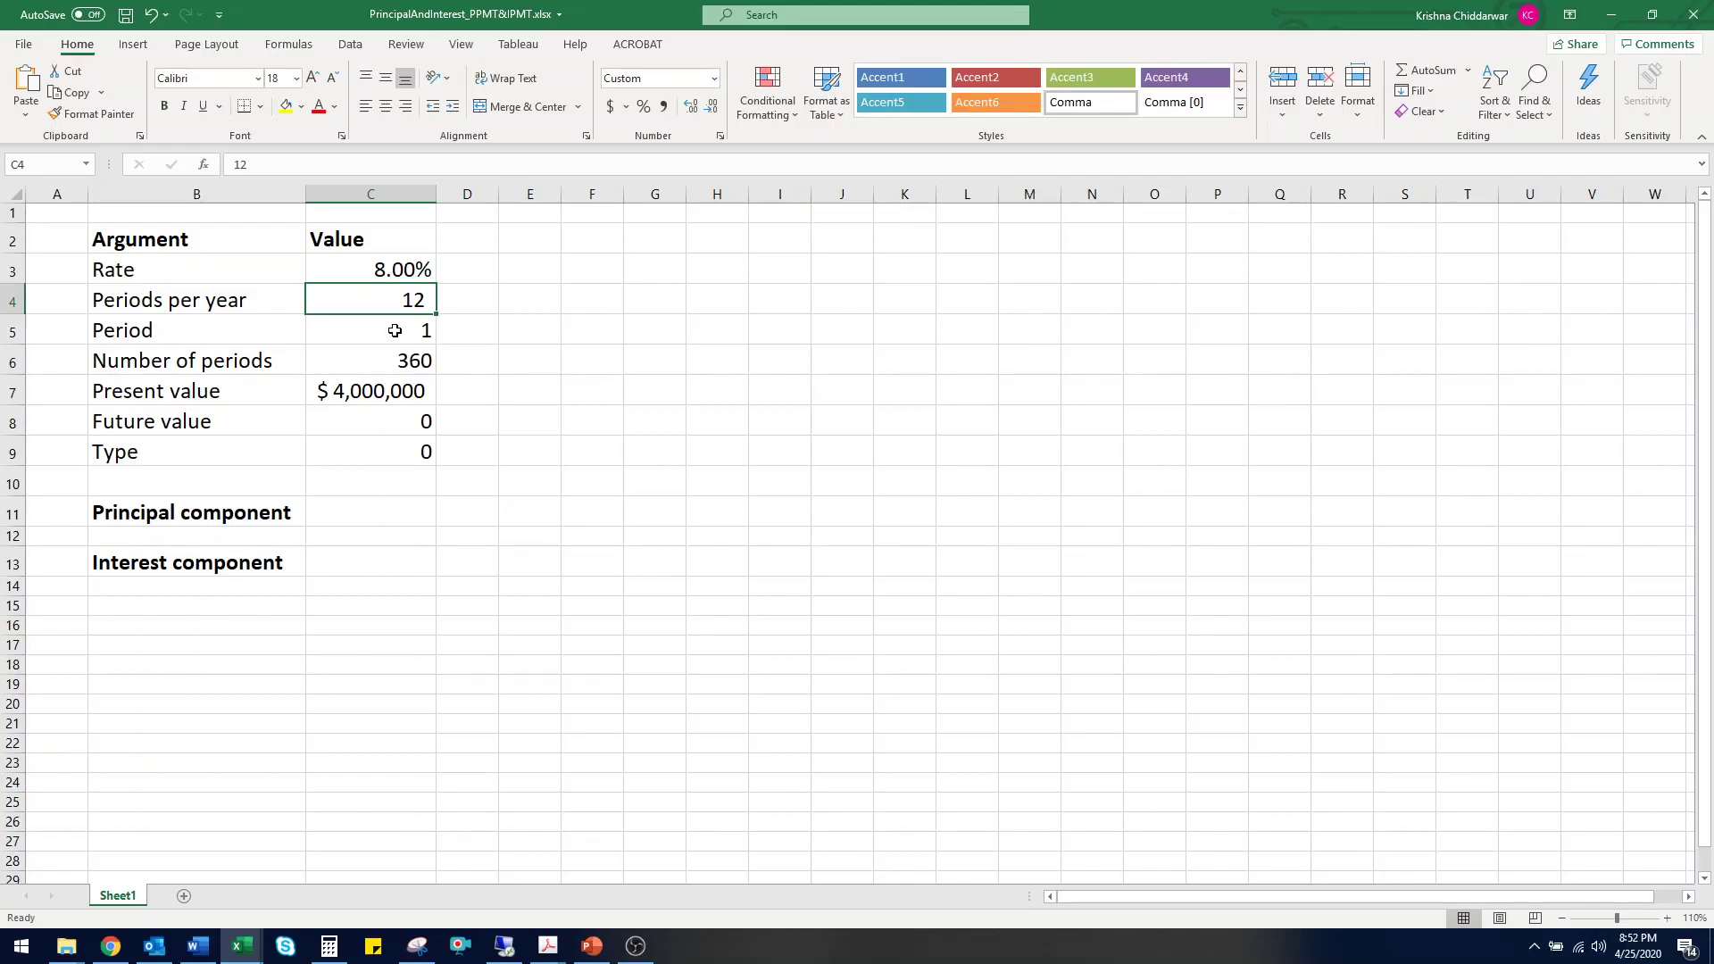
pyautogui.click(395, 330)
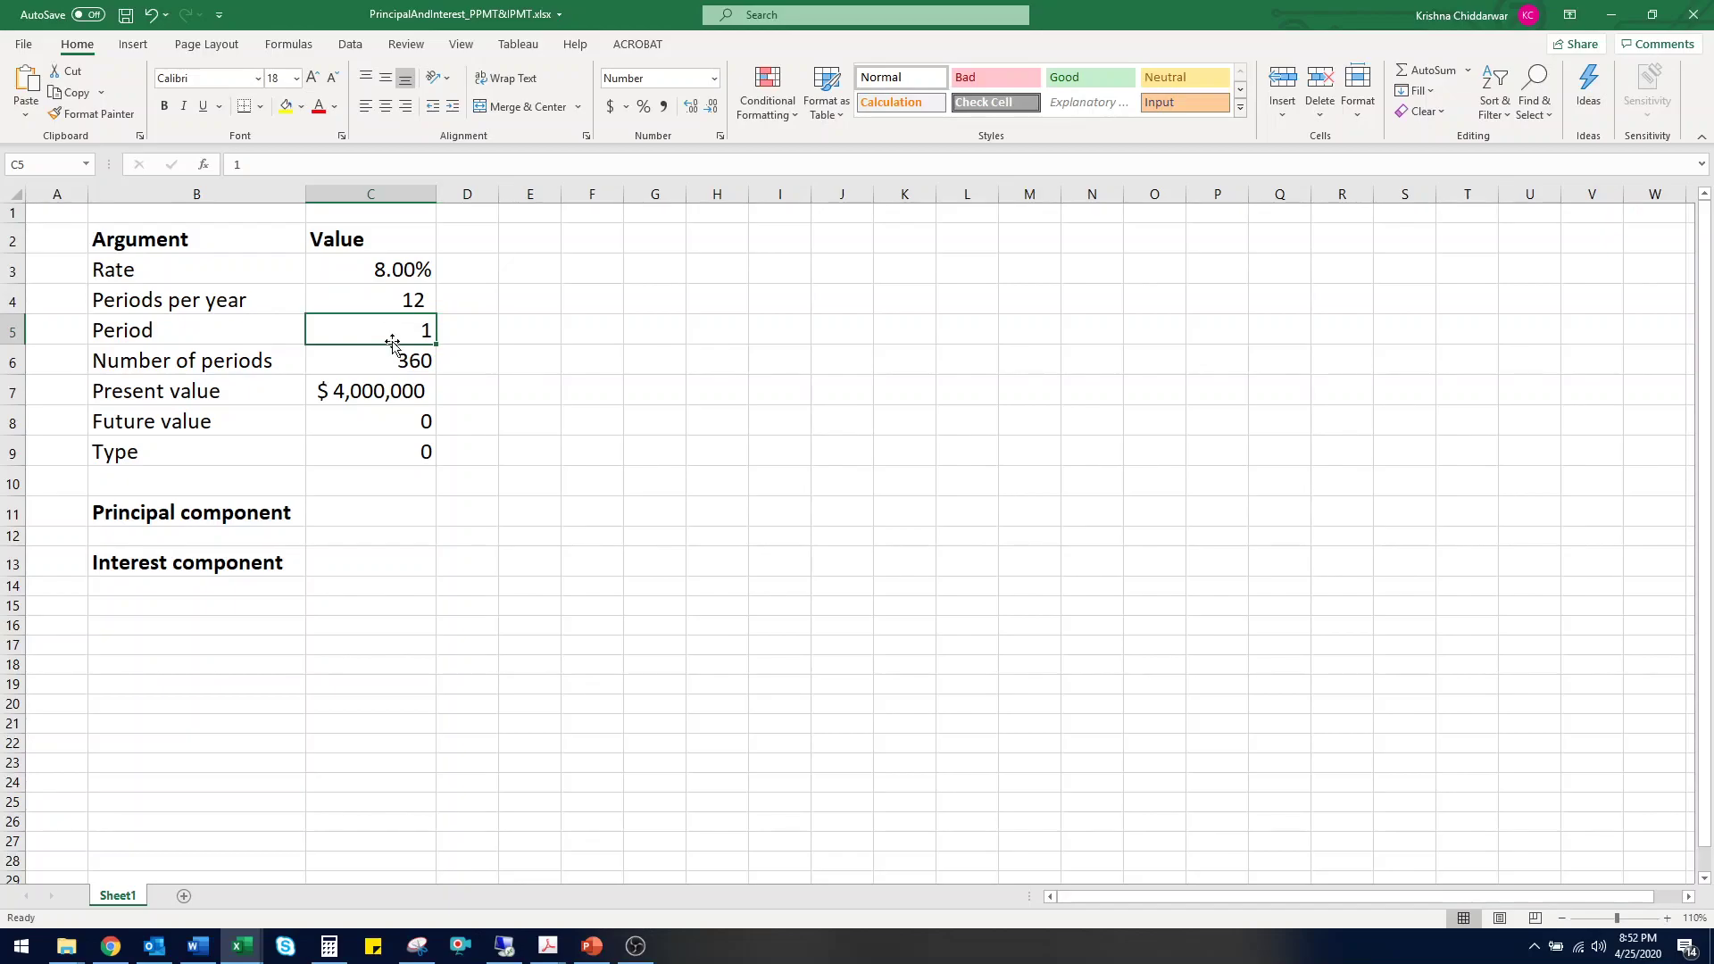
pyautogui.click(402, 360)
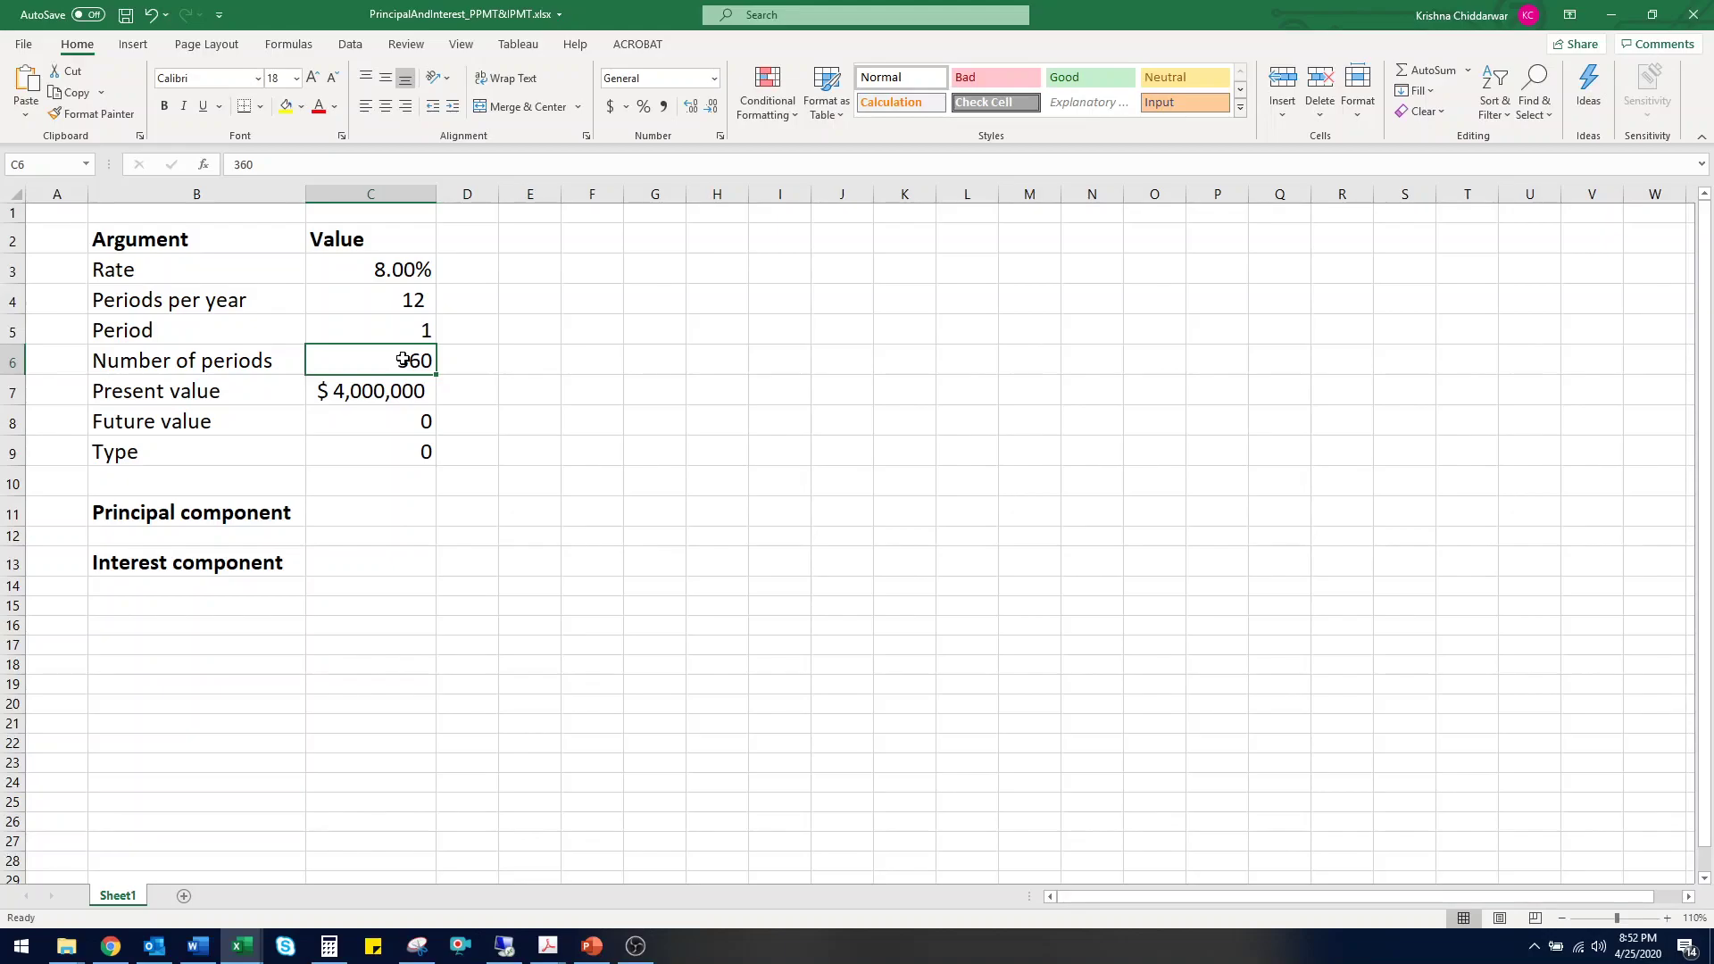
pyautogui.click(404, 397)
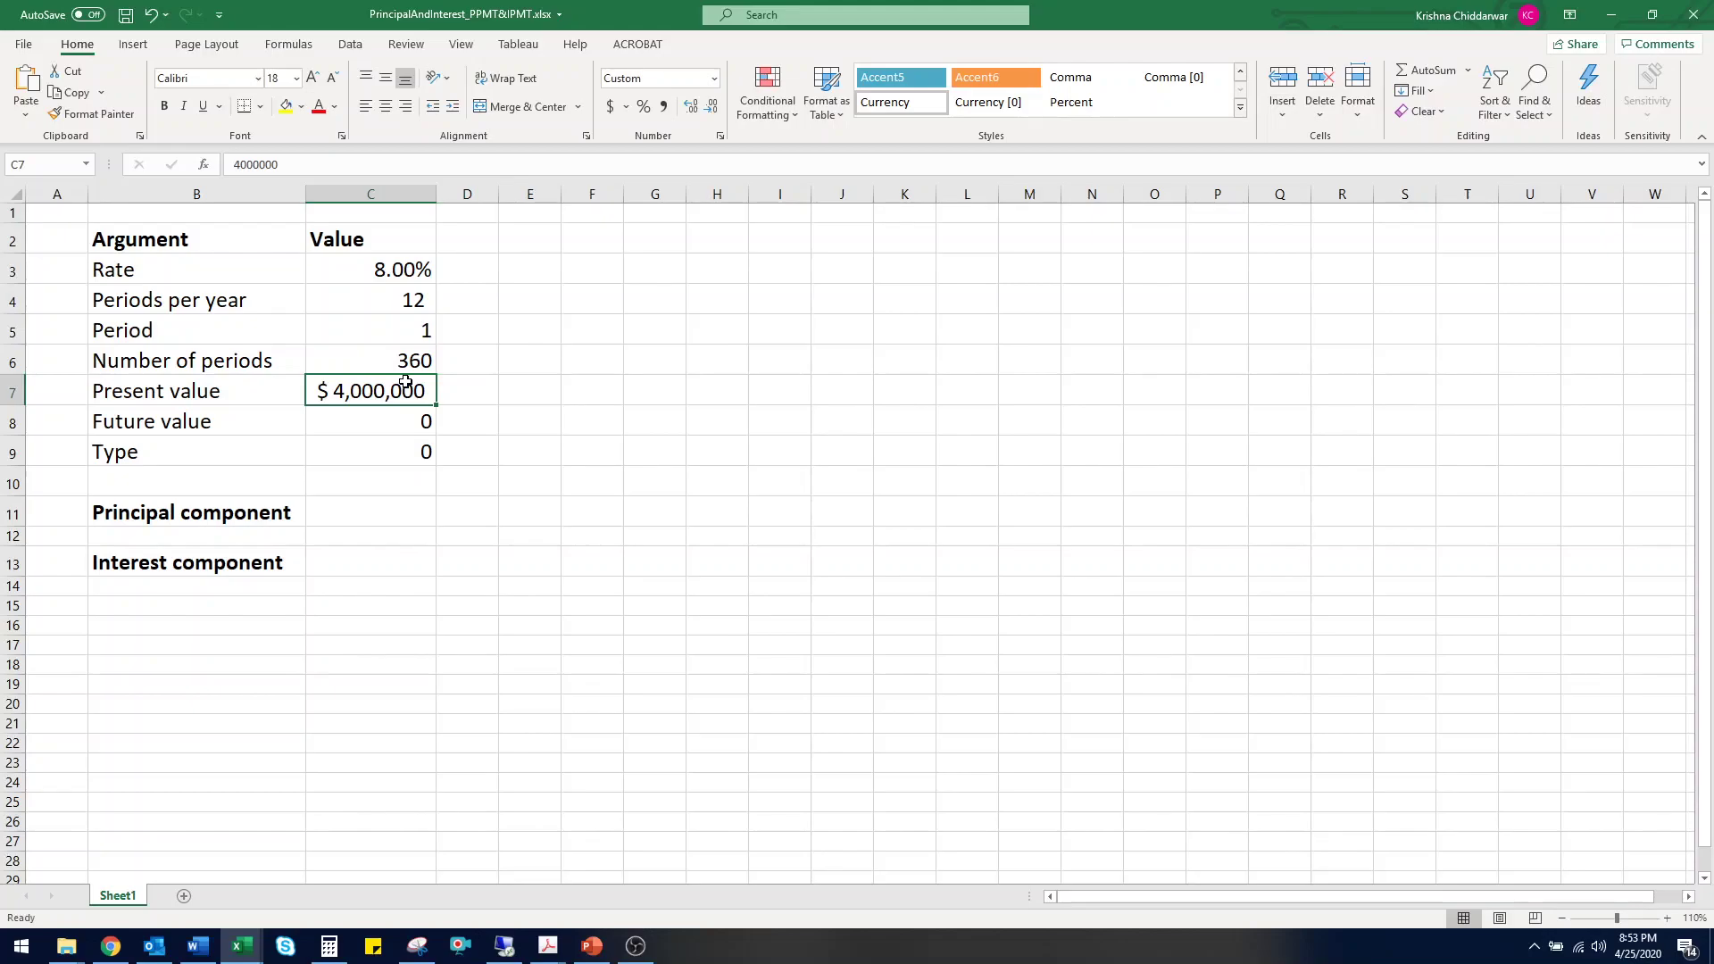
pyautogui.click(412, 440)
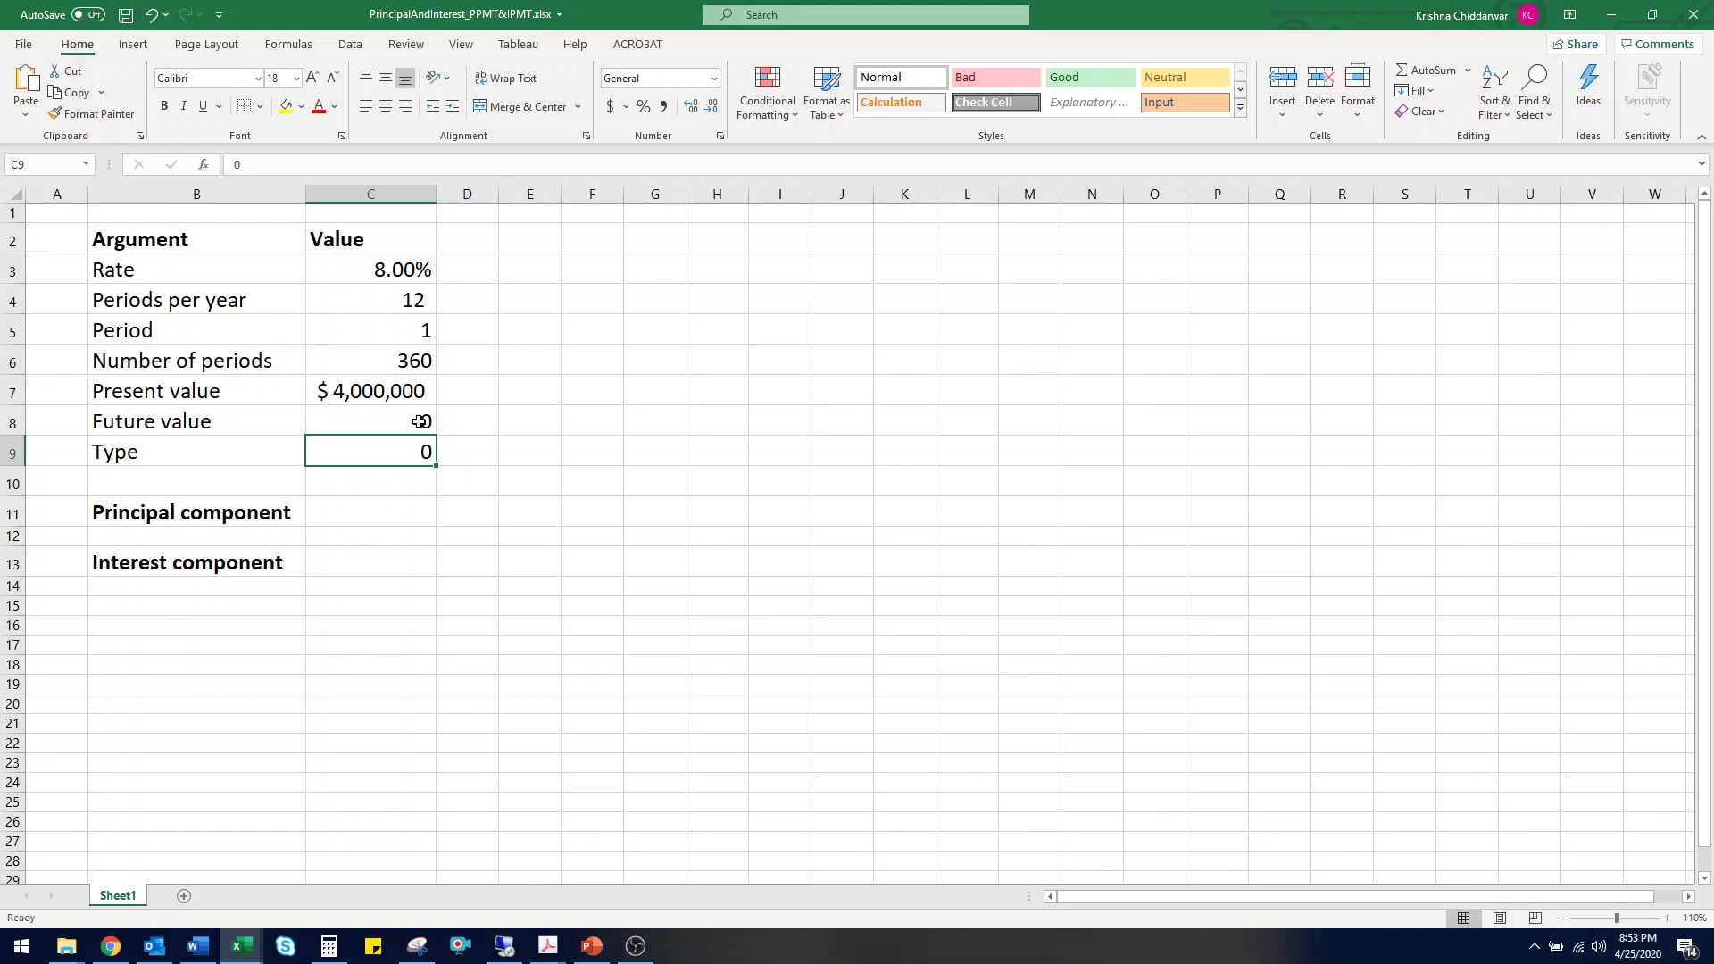
# - Start a PPMT formula in C11 with C3/C4 as the rate argument
pyautogui.click(382, 506)
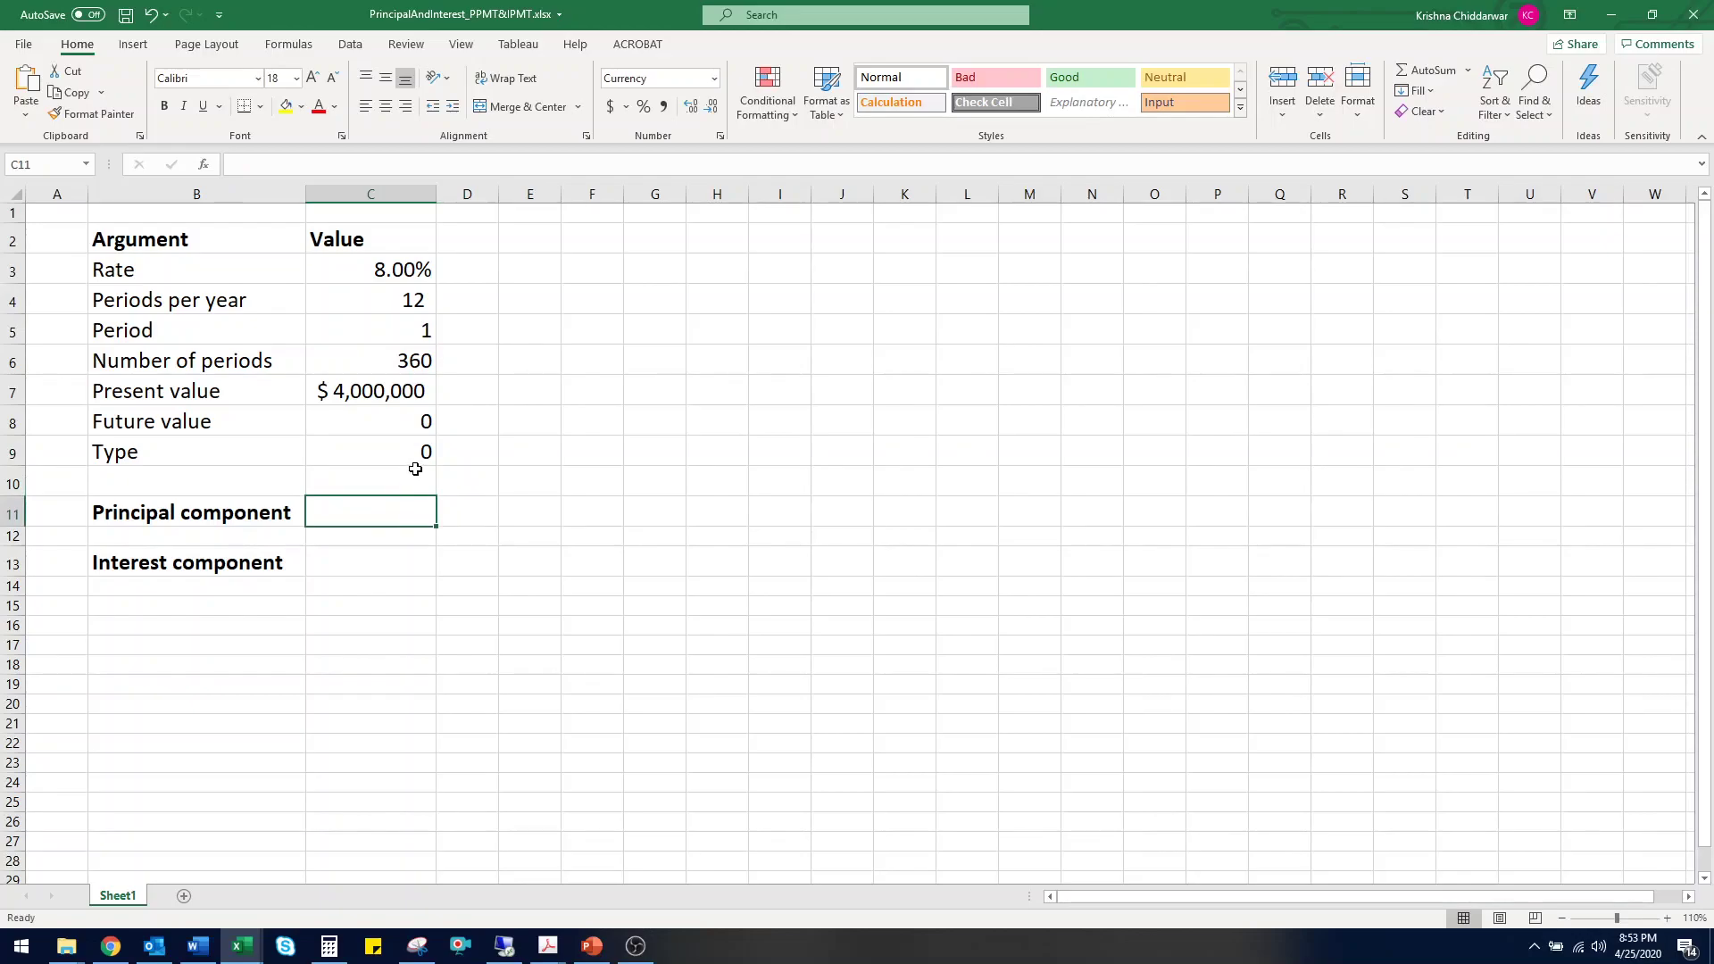
pyautogui.write('=')
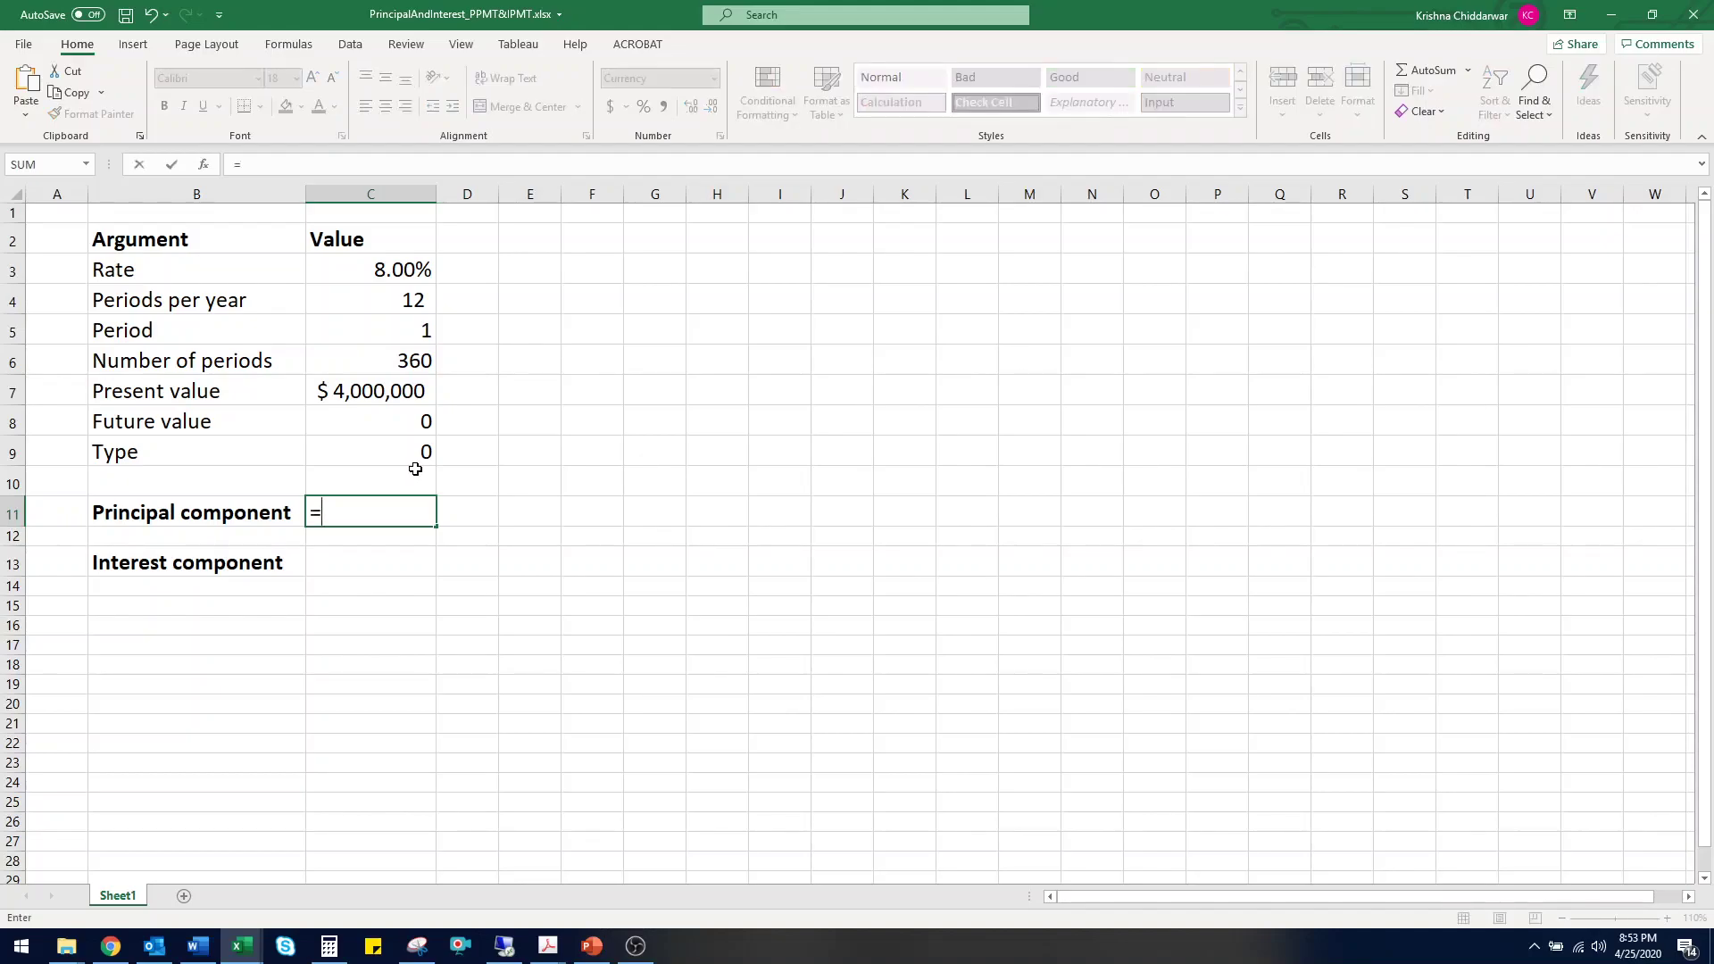
pyautogui.write('PPMT')
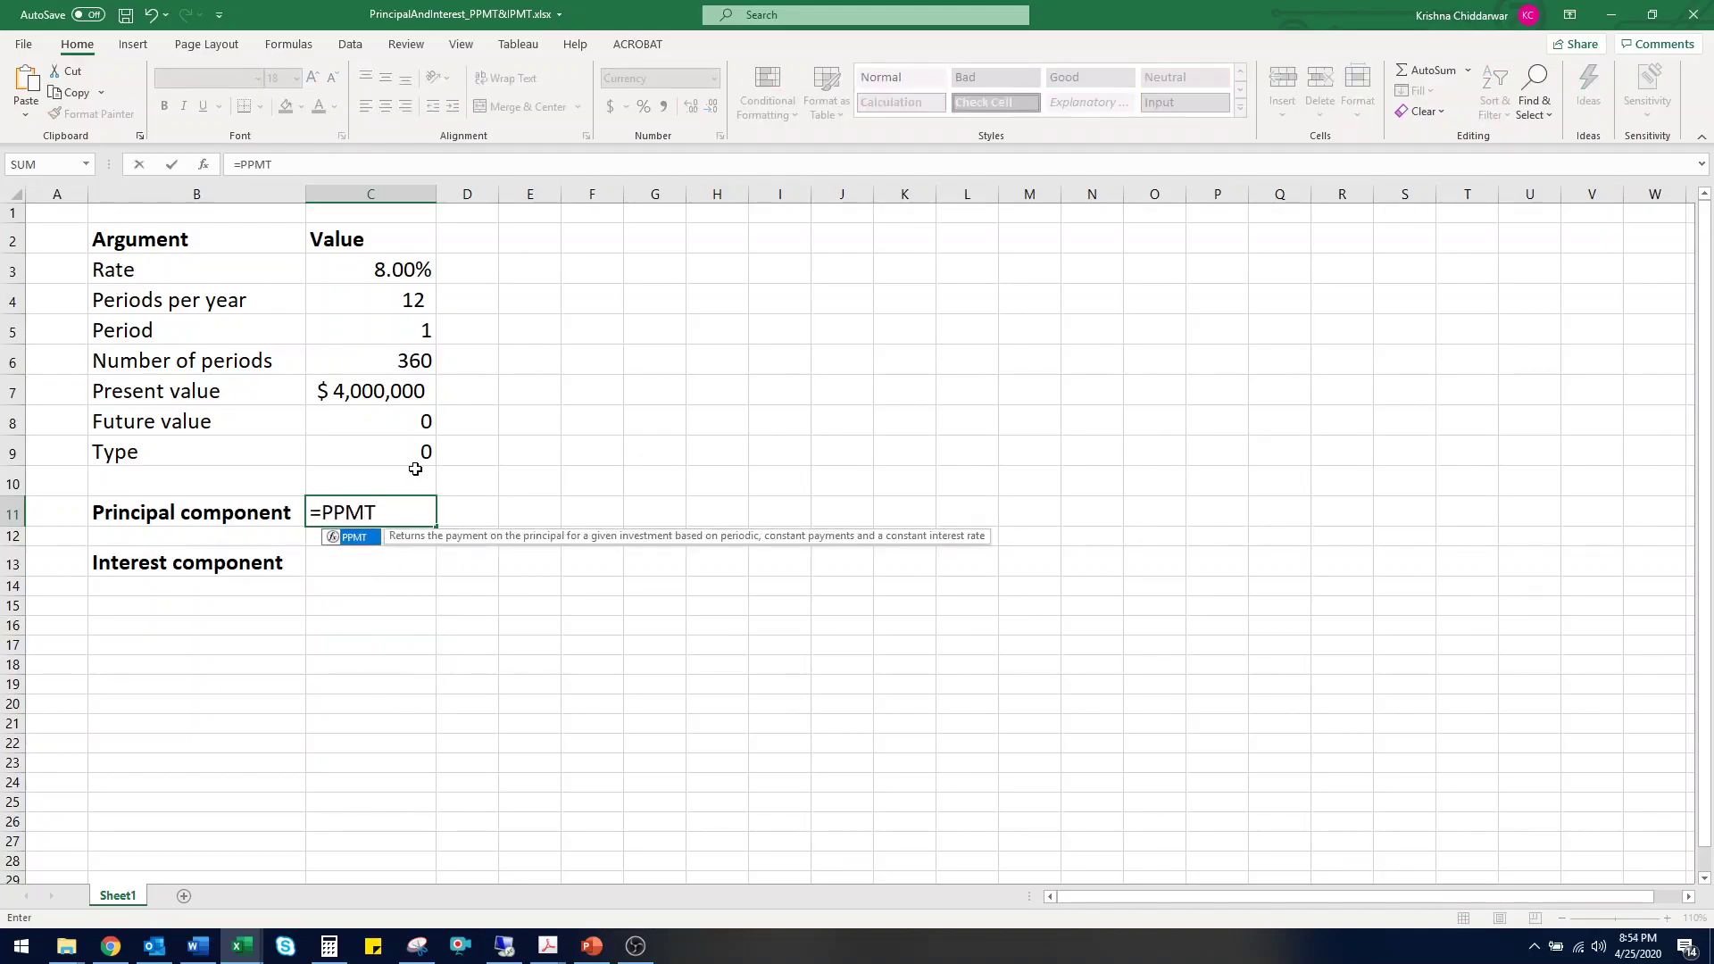
pyautogui.write('(')
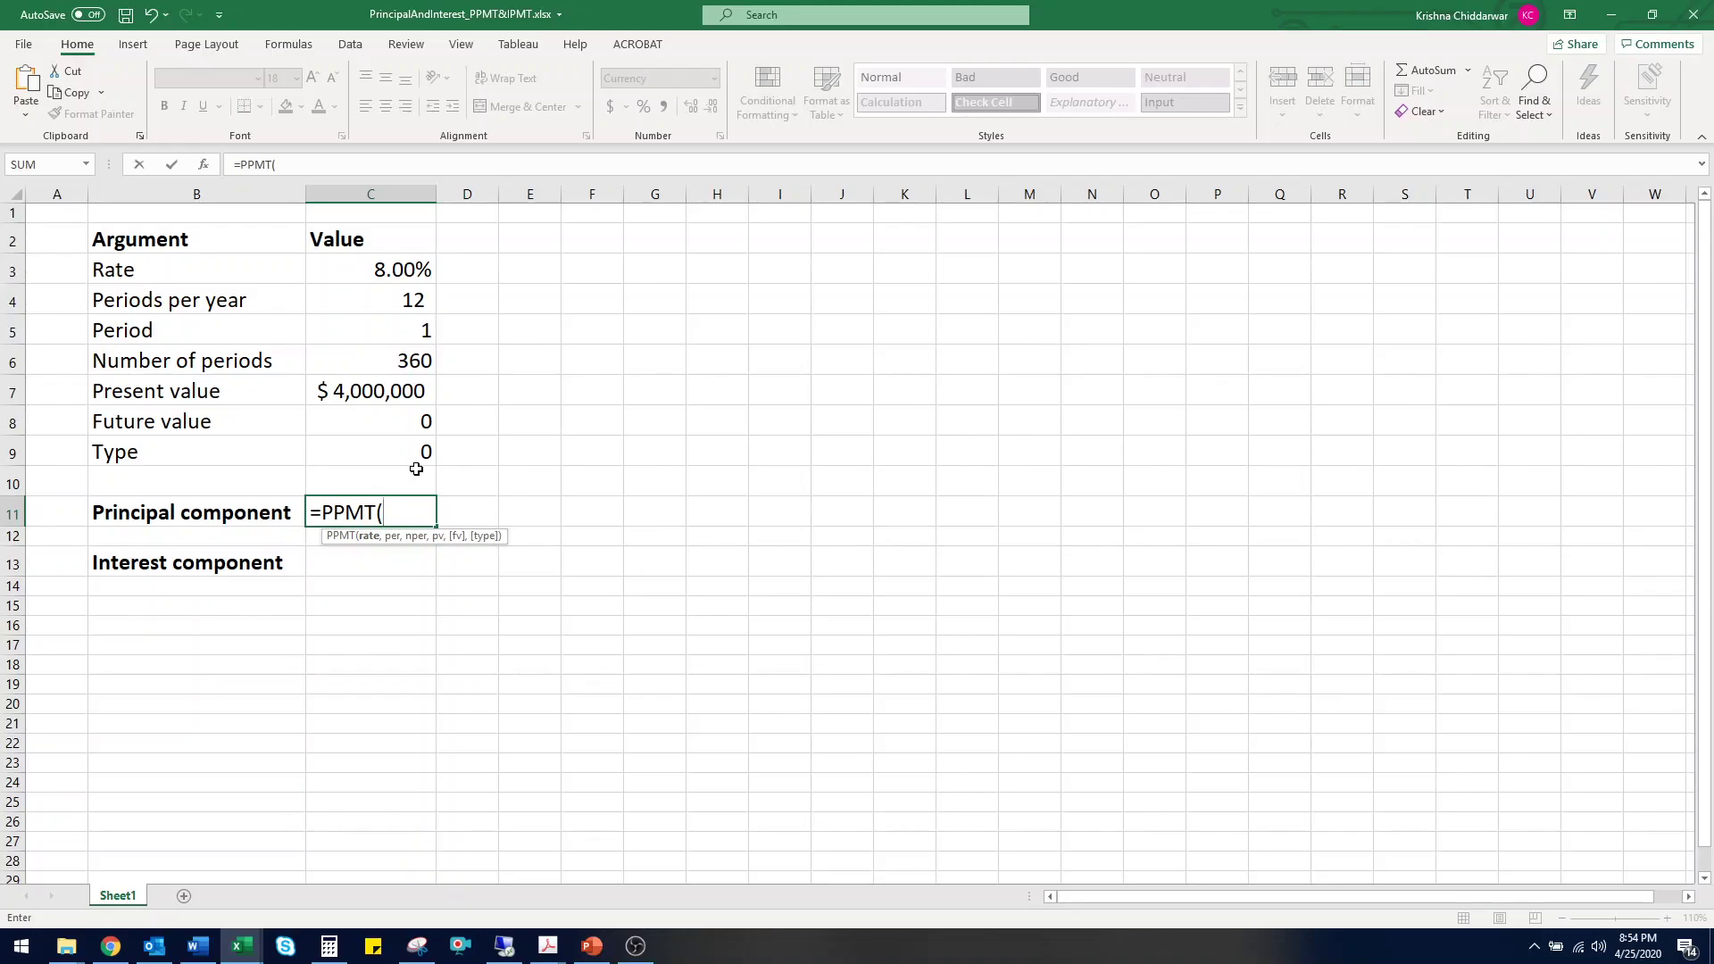
pyautogui.click(396, 277)
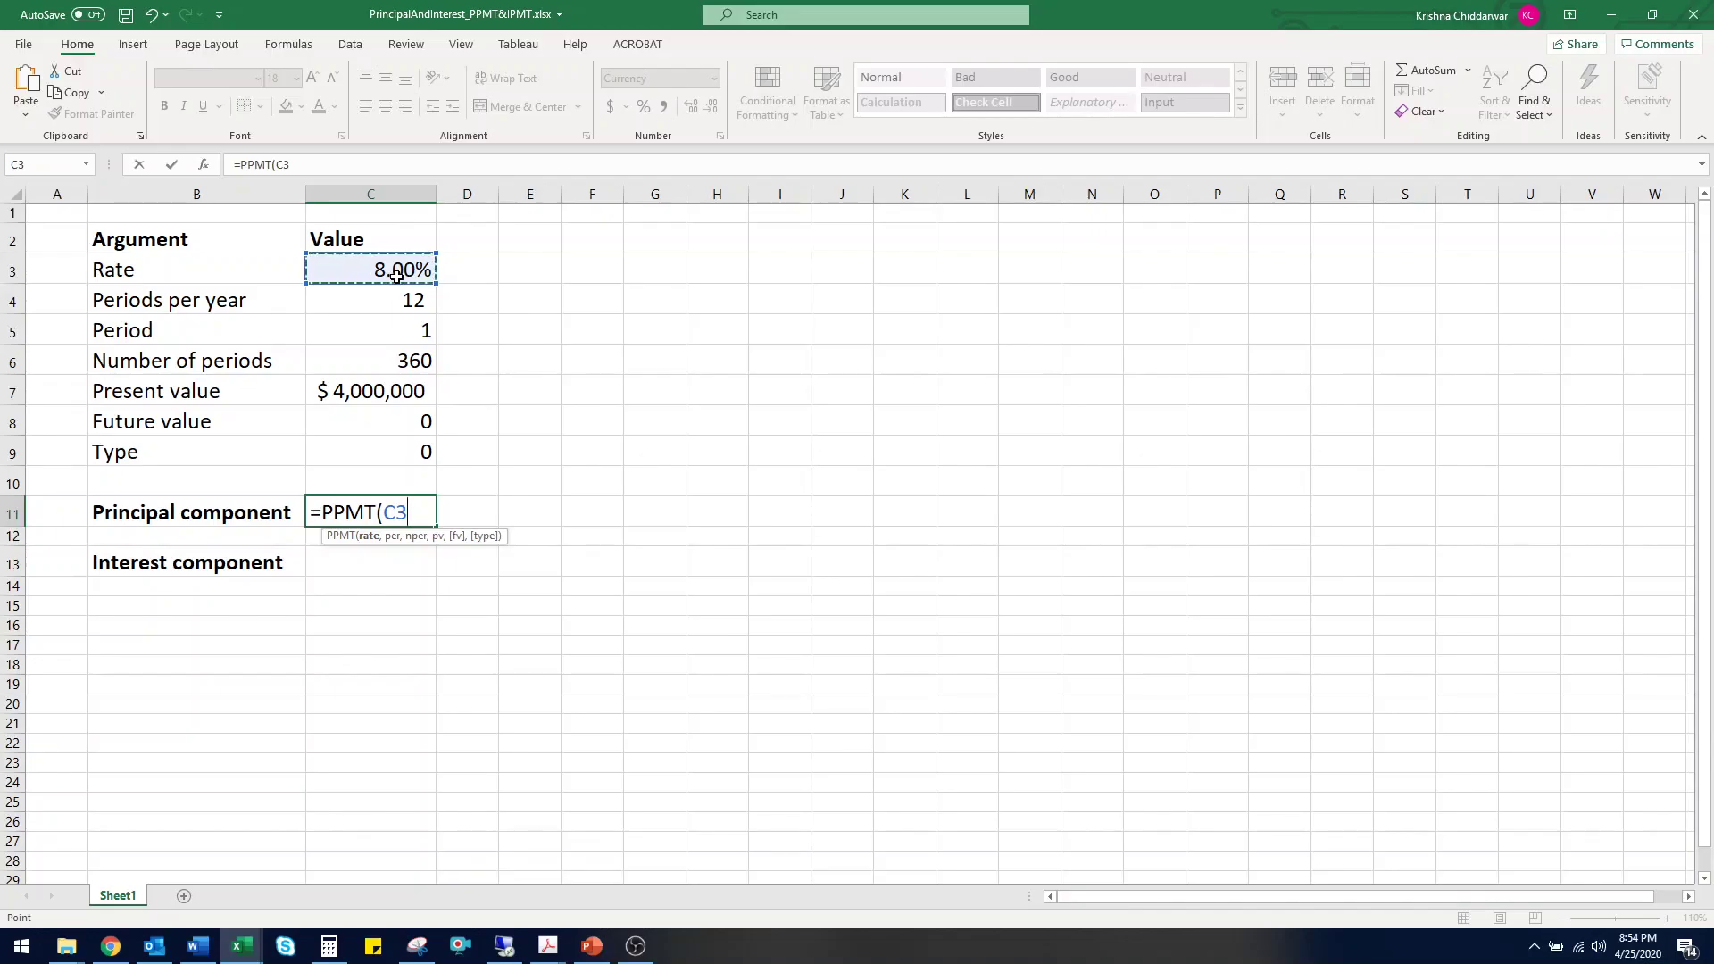
pyautogui.write('/')
pyautogui.click(397, 305)
pyautogui.write(',')
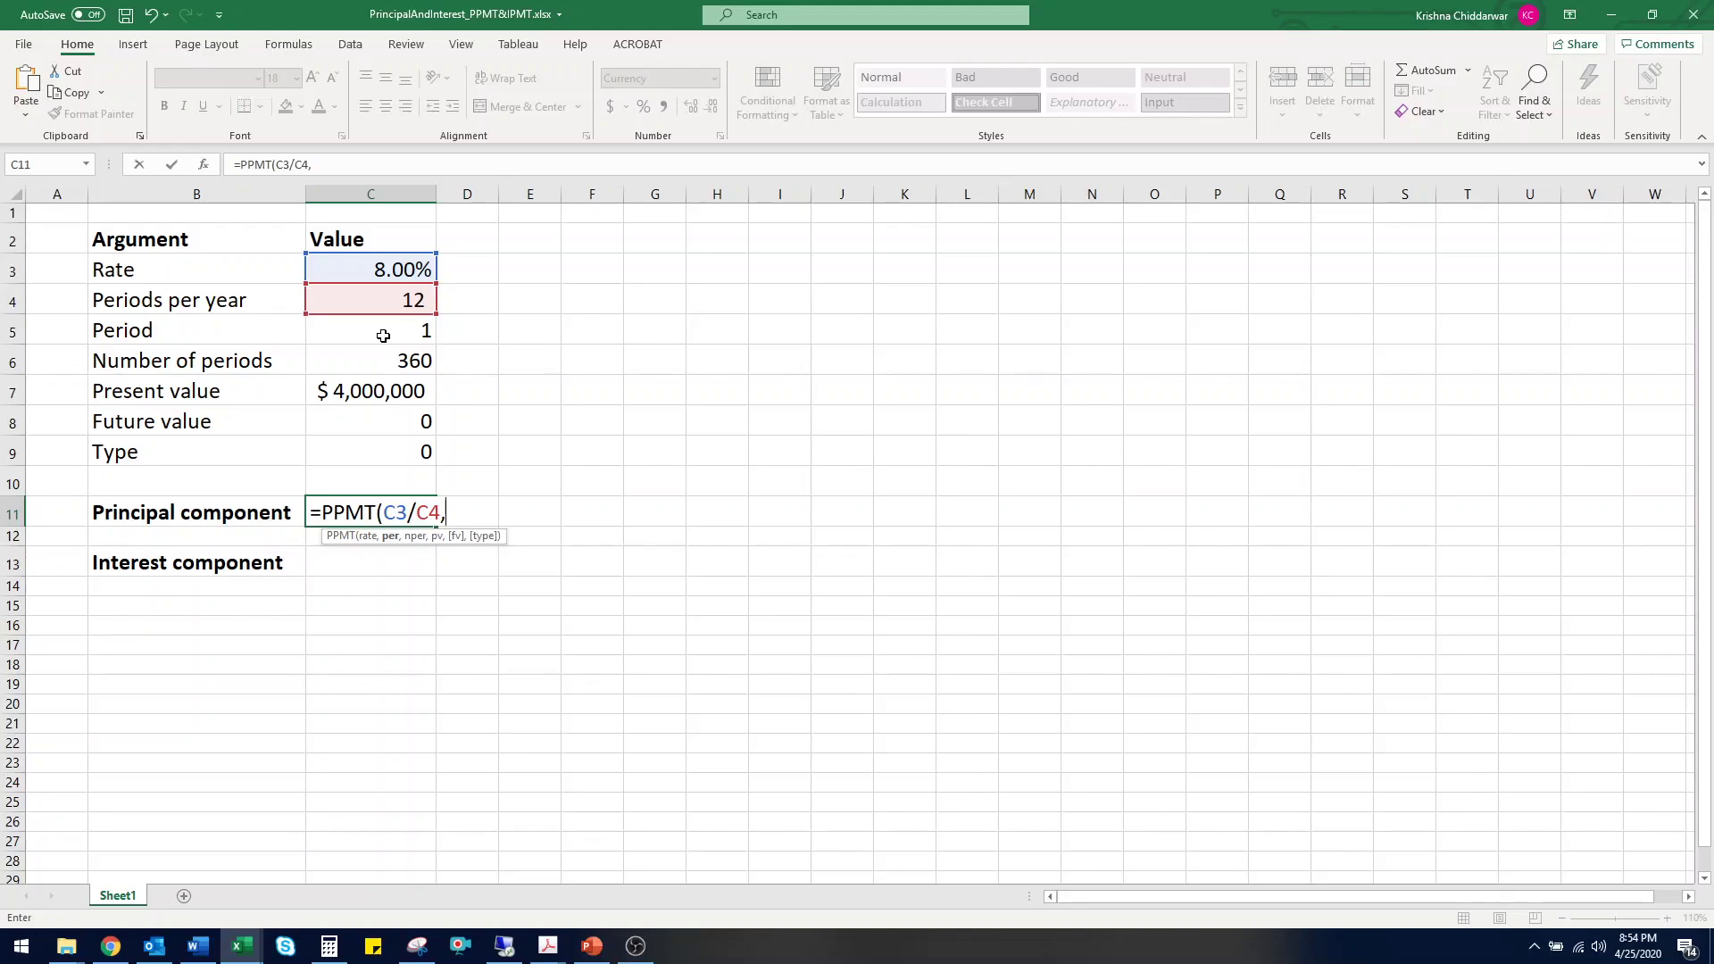
# - Add C5, C6, C7, C8 and C9 as the per, nper, pv, fv and type arguments, then close the bracket
pyautogui.click(383, 336)
pyautogui.write(',')
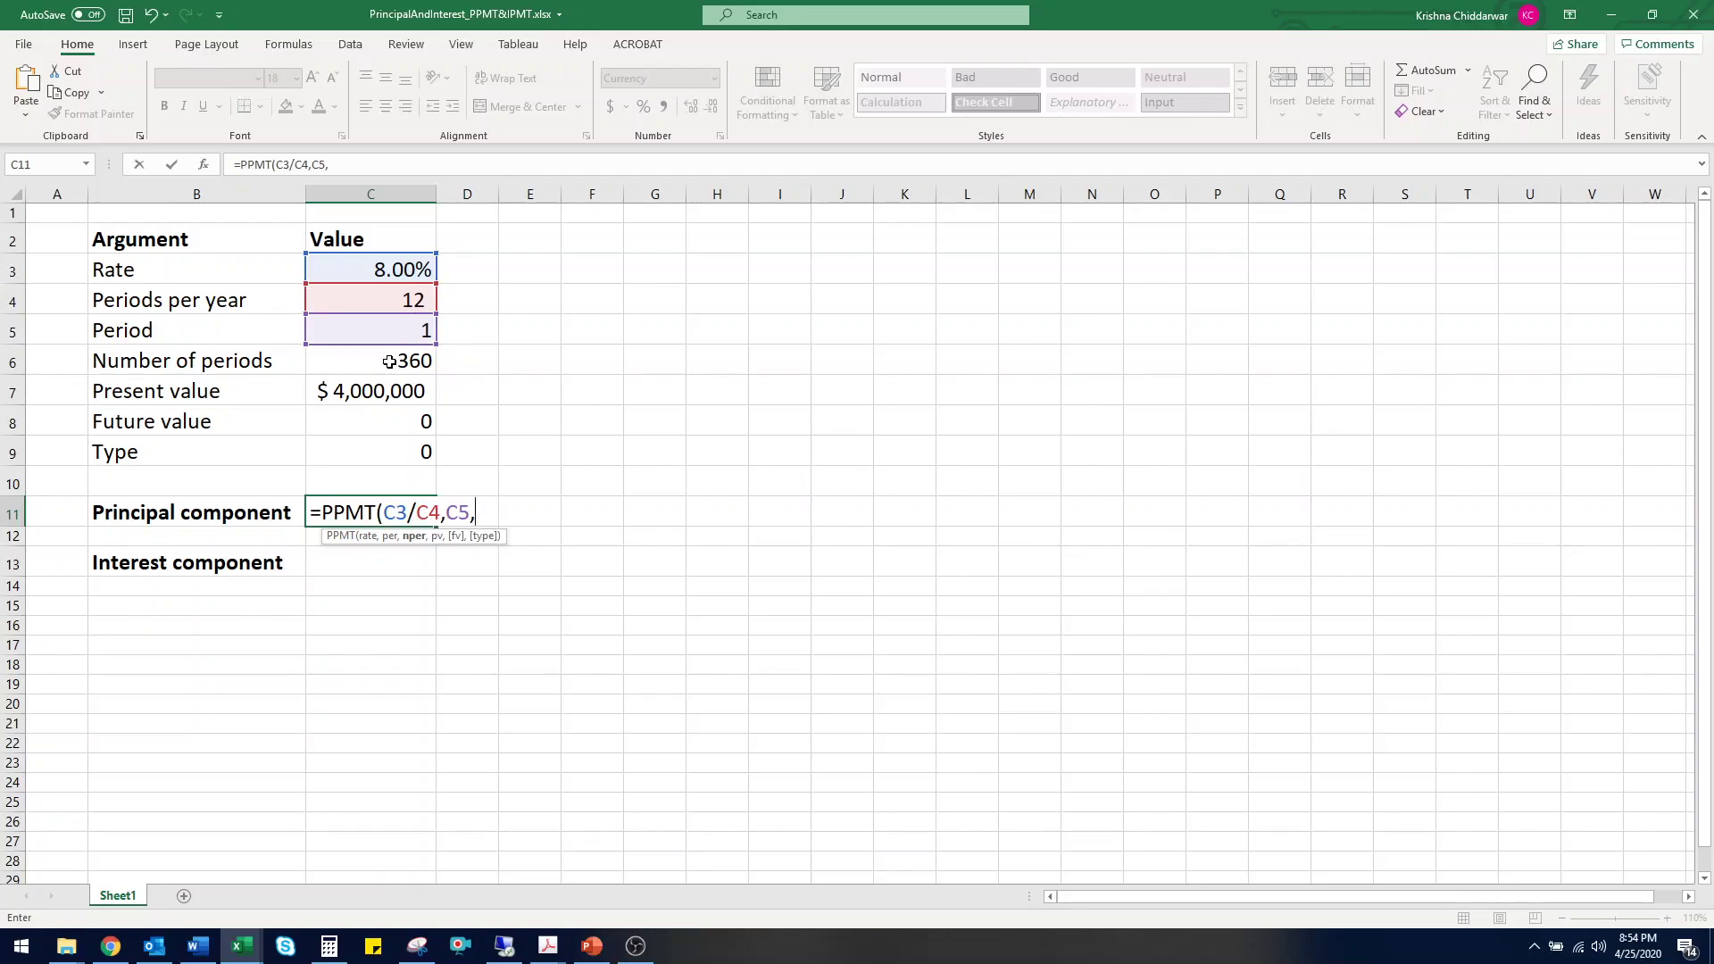
pyautogui.click(389, 362)
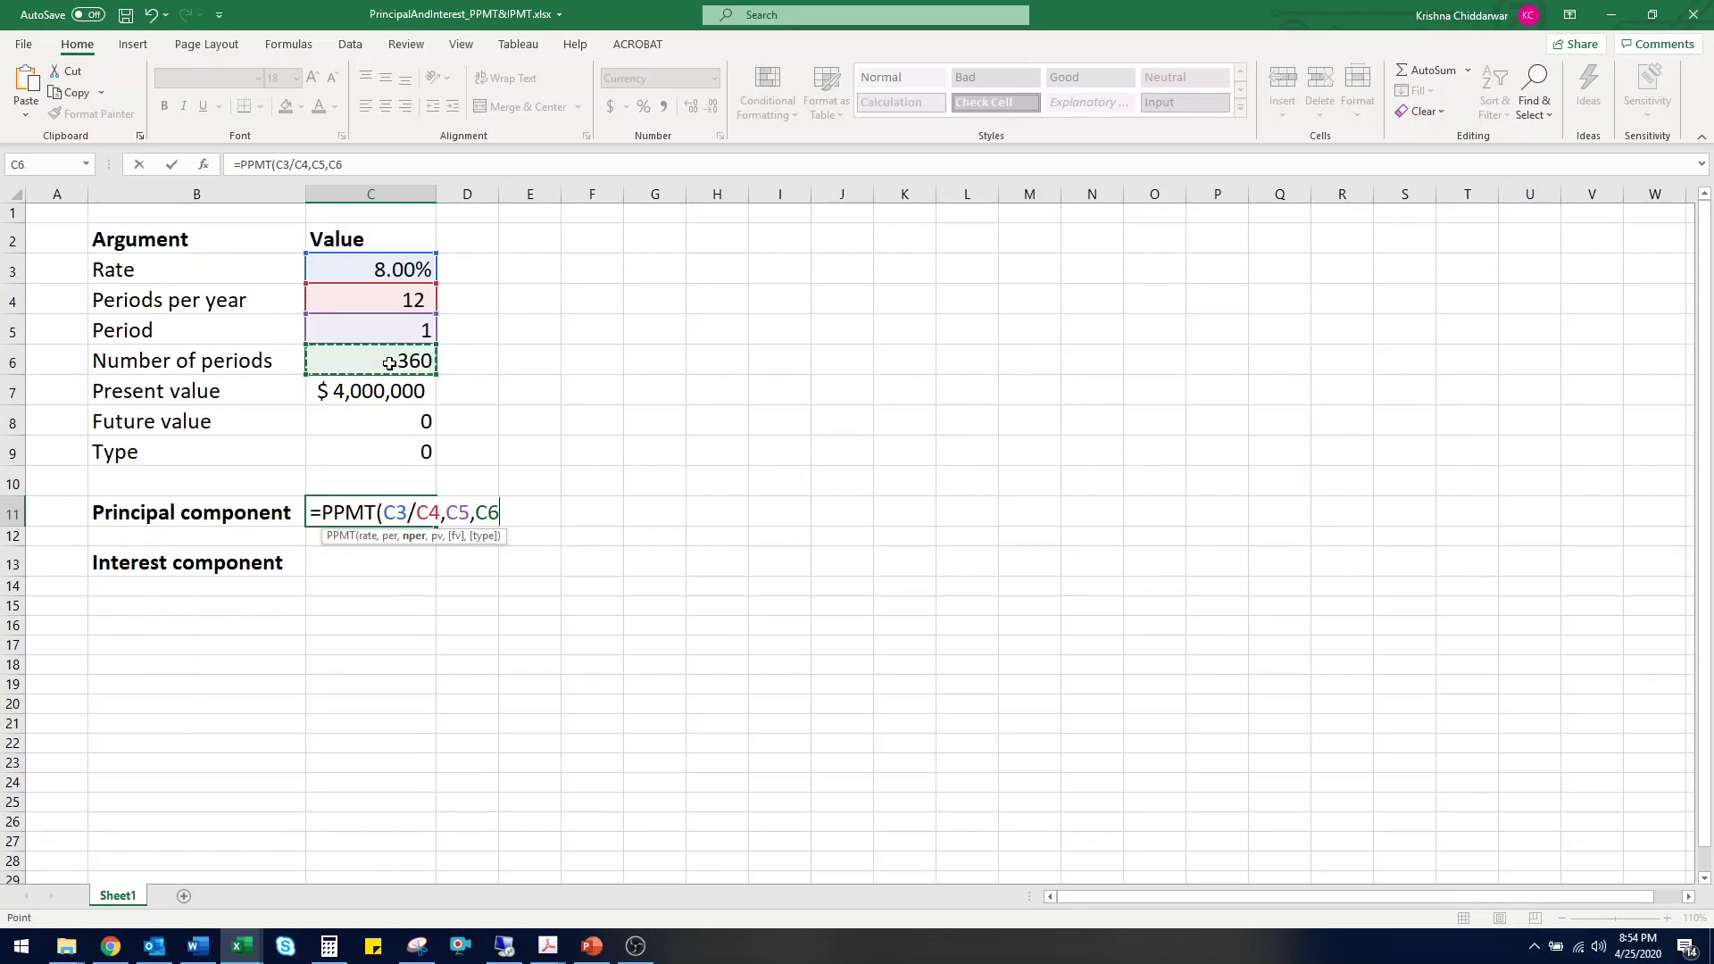
pyautogui.write(',')
pyautogui.click(390, 393)
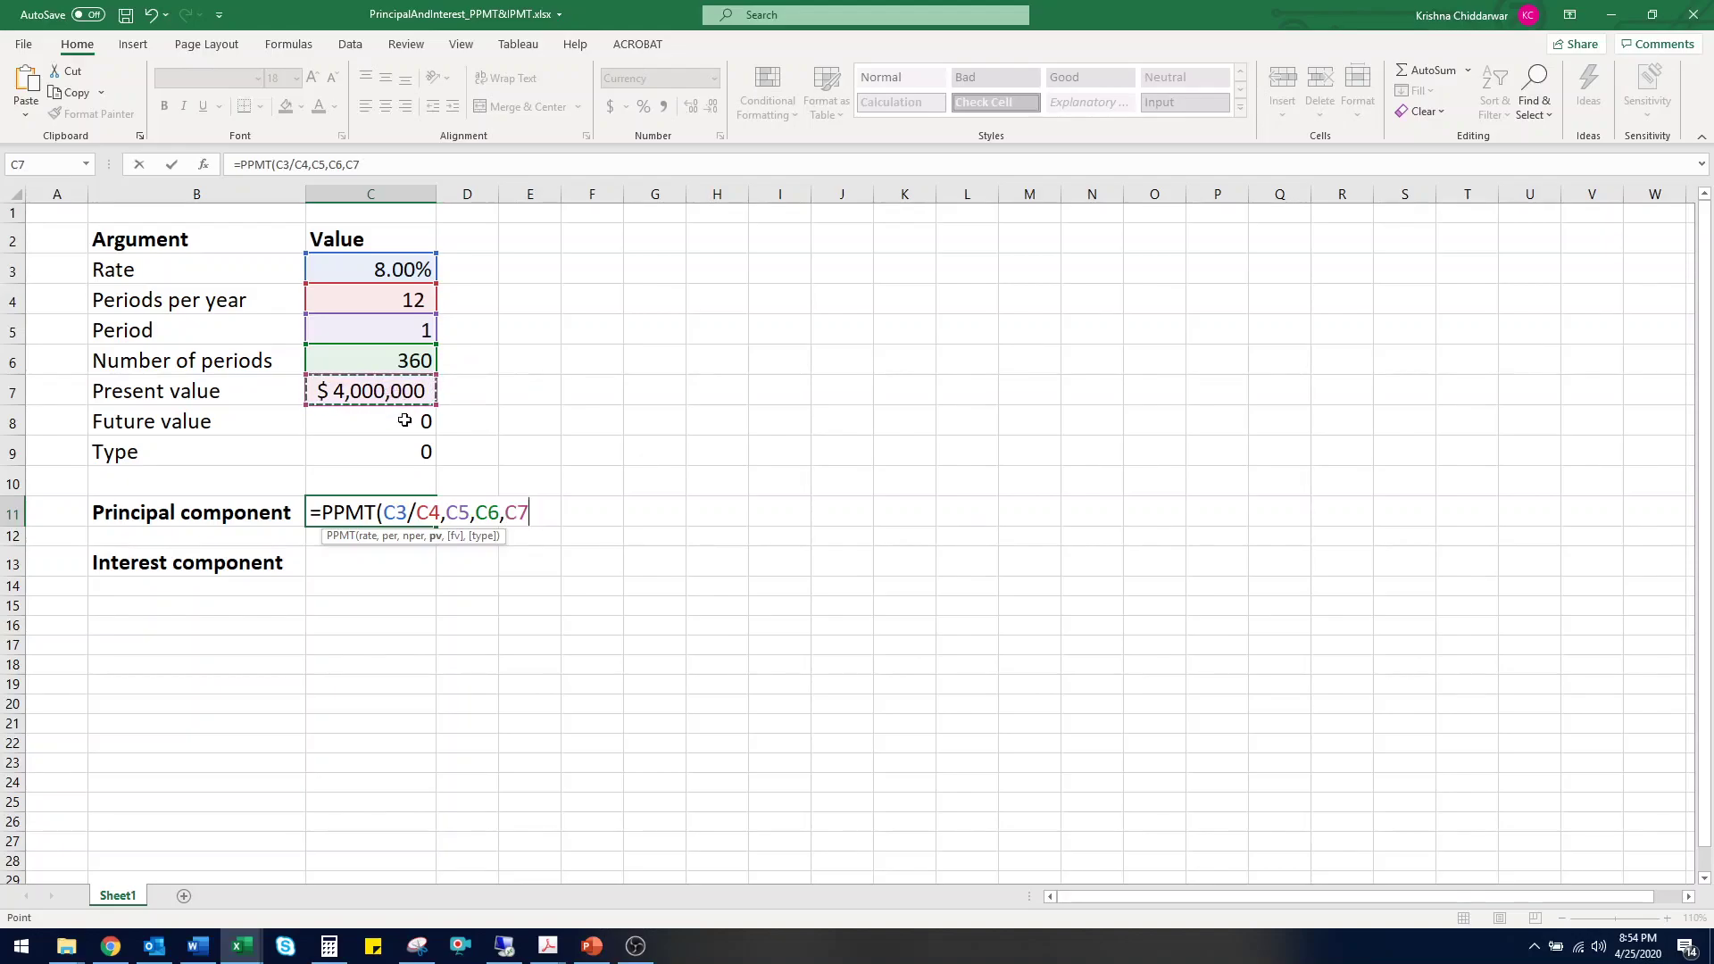
pyautogui.write(',')
pyautogui.click(404, 421)
pyautogui.write(',')
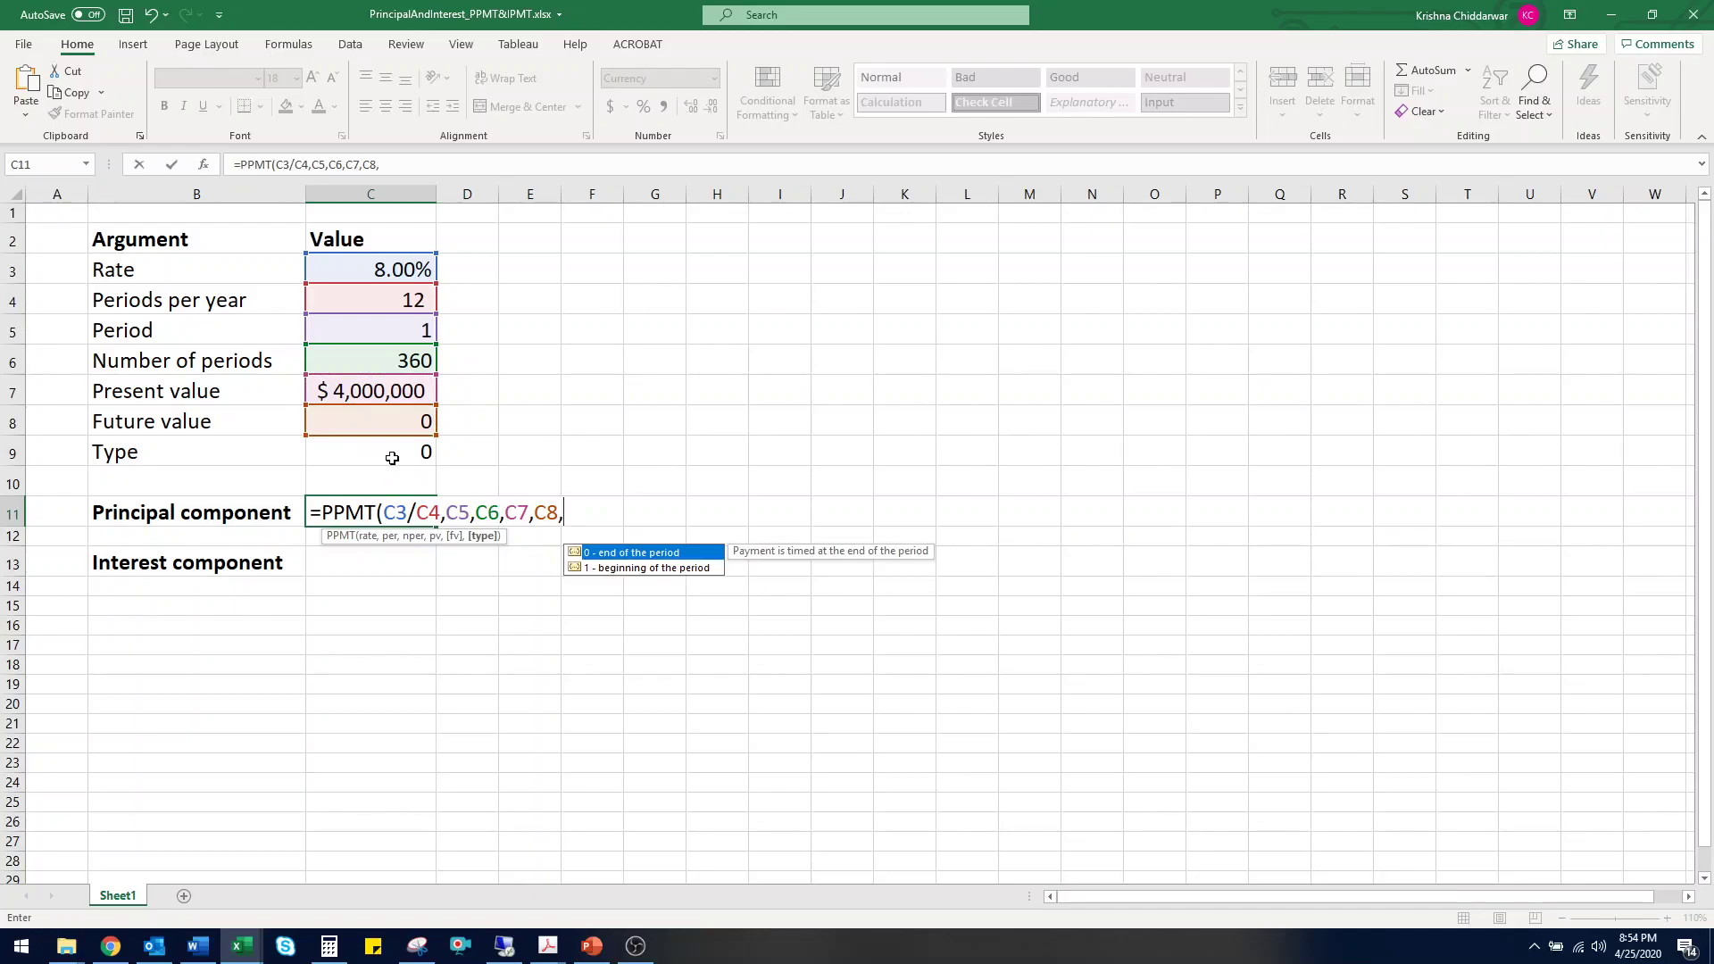
pyautogui.click(392, 458)
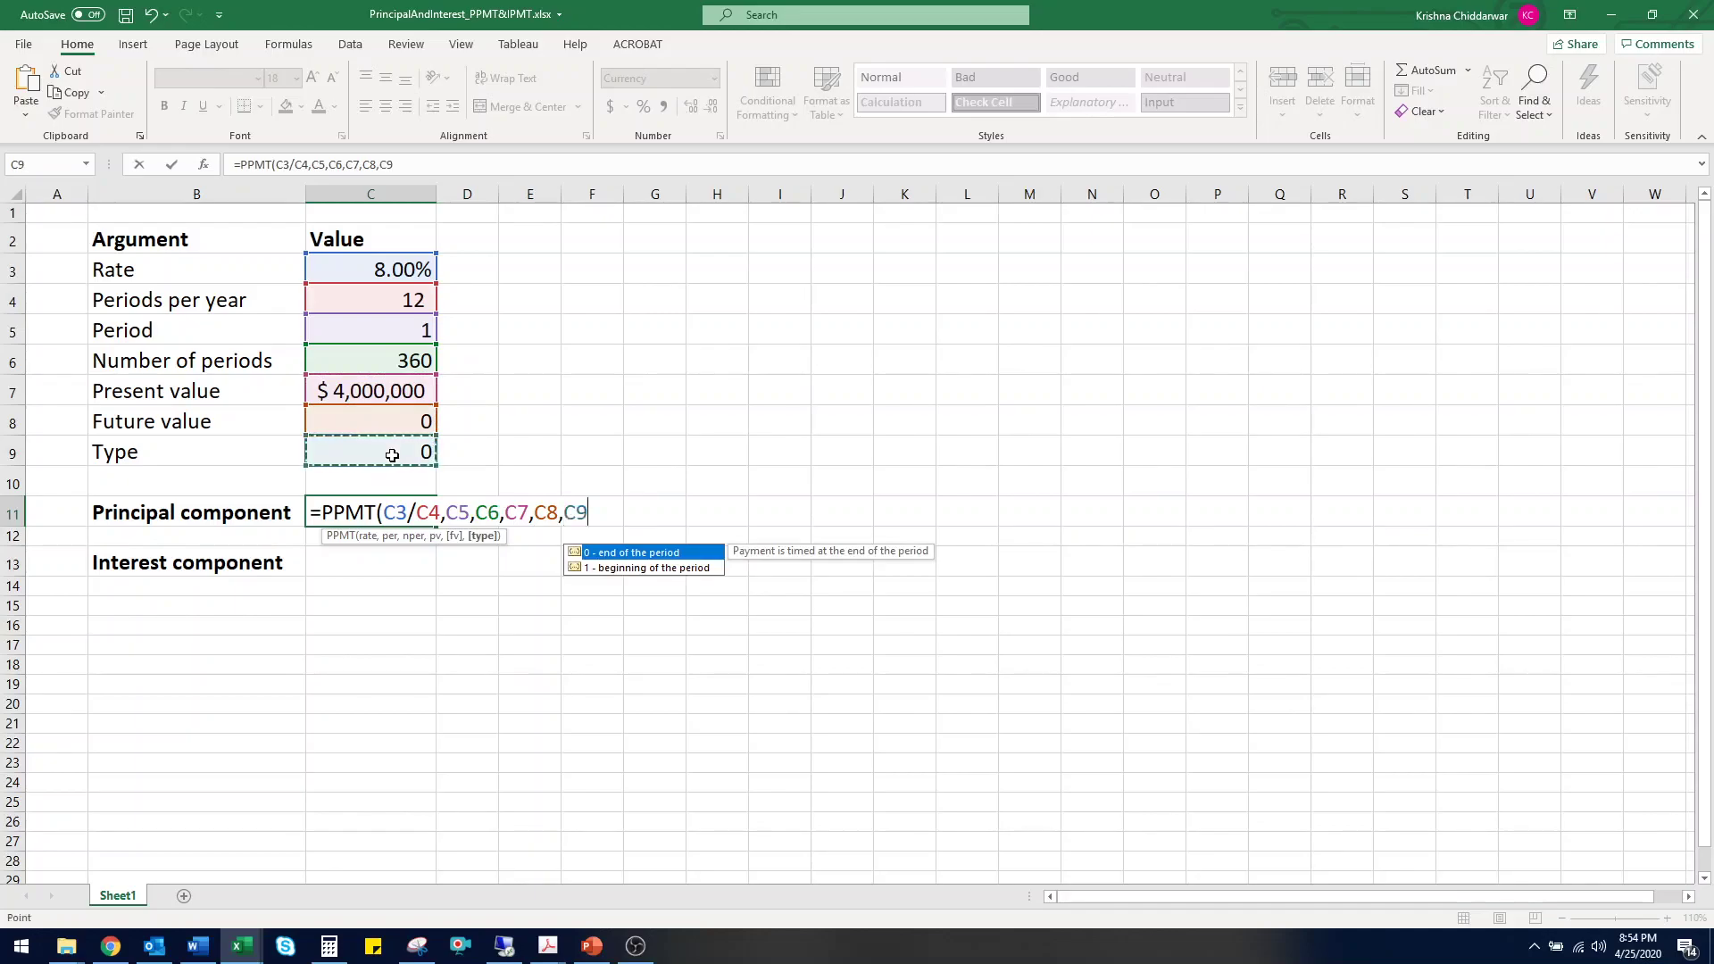
pyautogui.write(')')
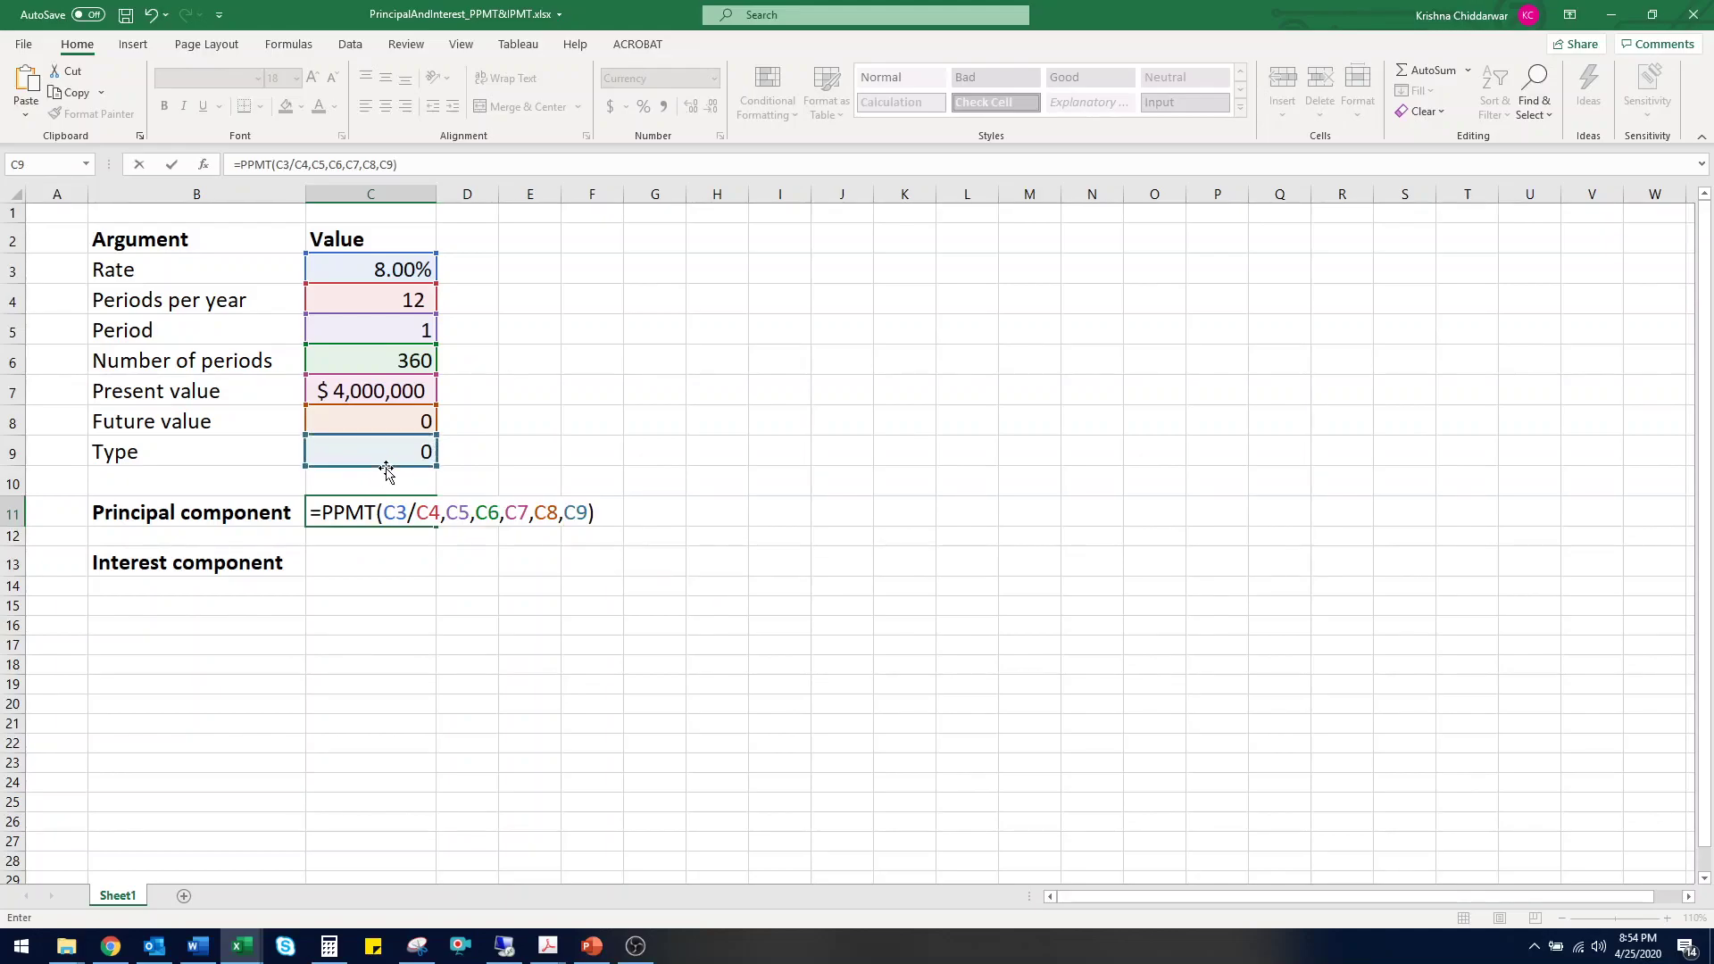
pyautogui.press('Return')
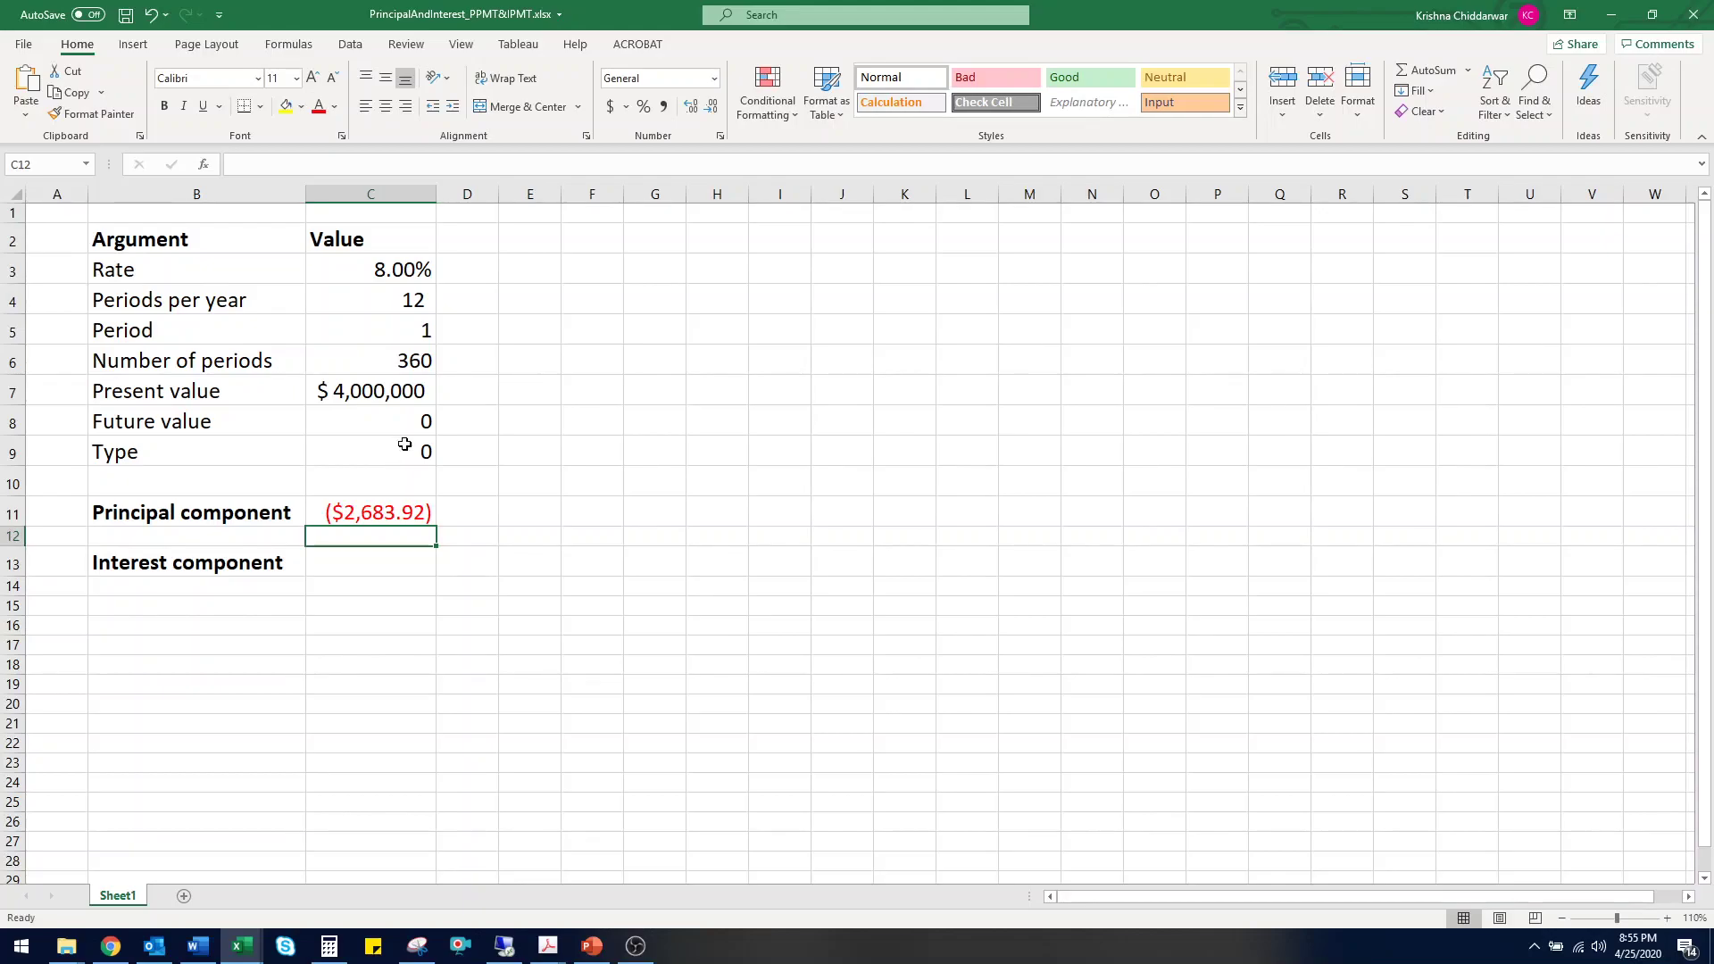
pyautogui.click(378, 511)
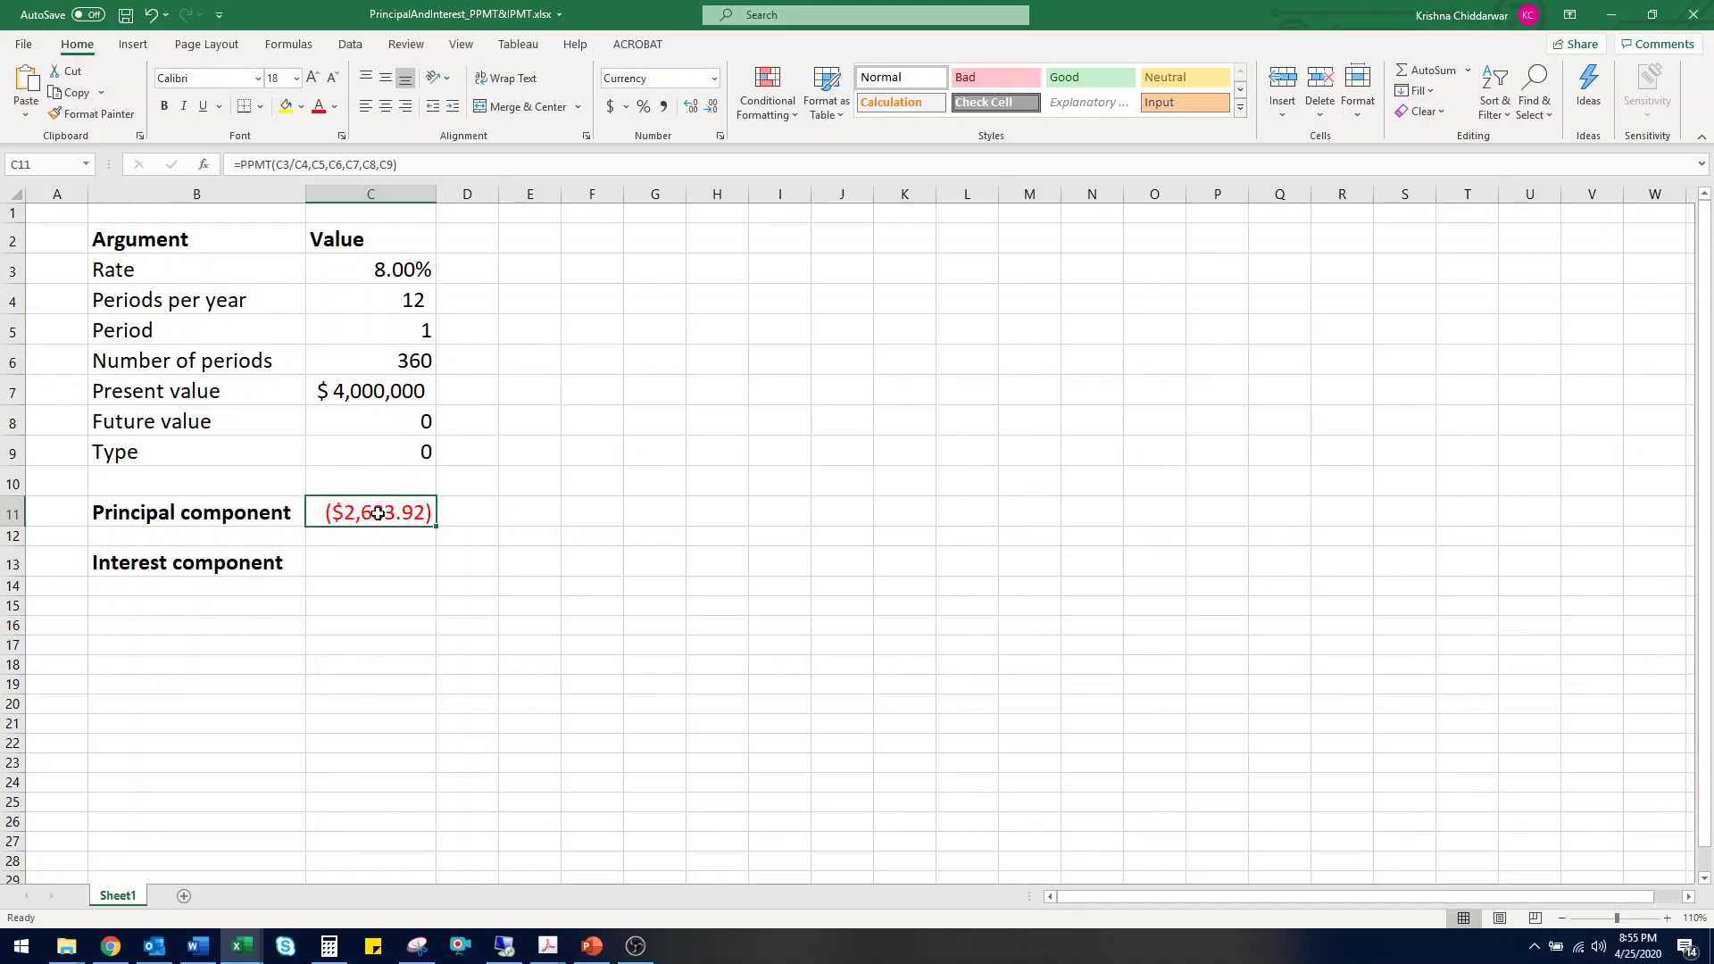
pyautogui.doubleClick(351, 515)
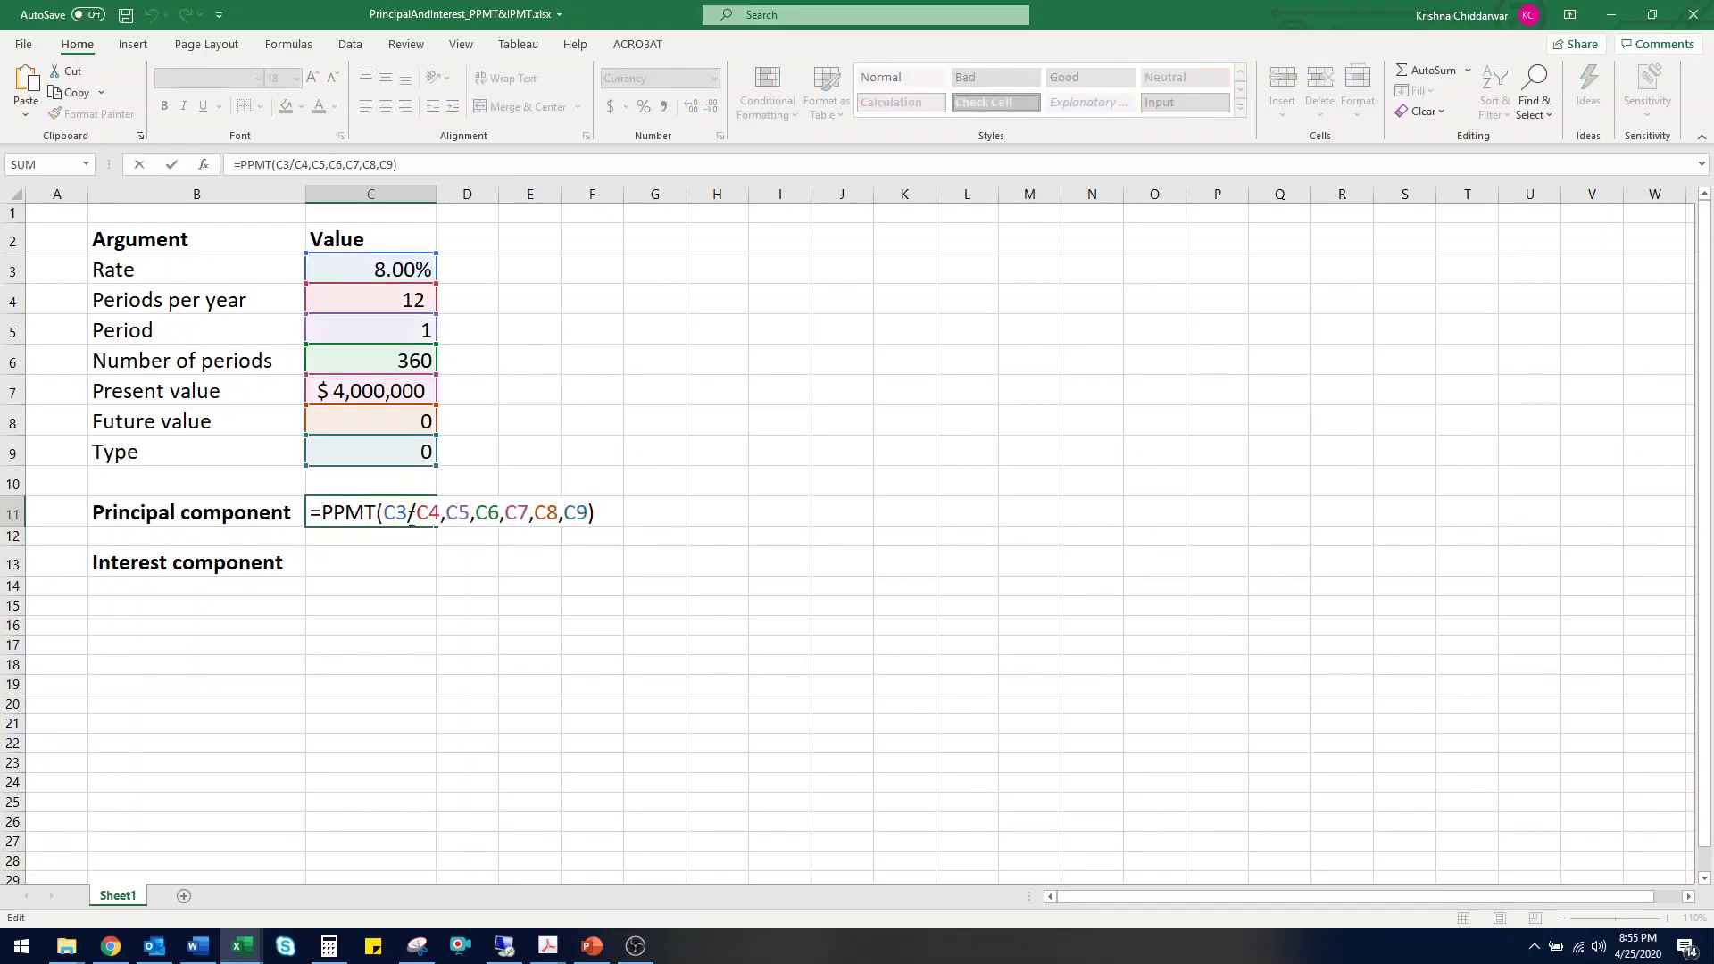
pyautogui.write('-')
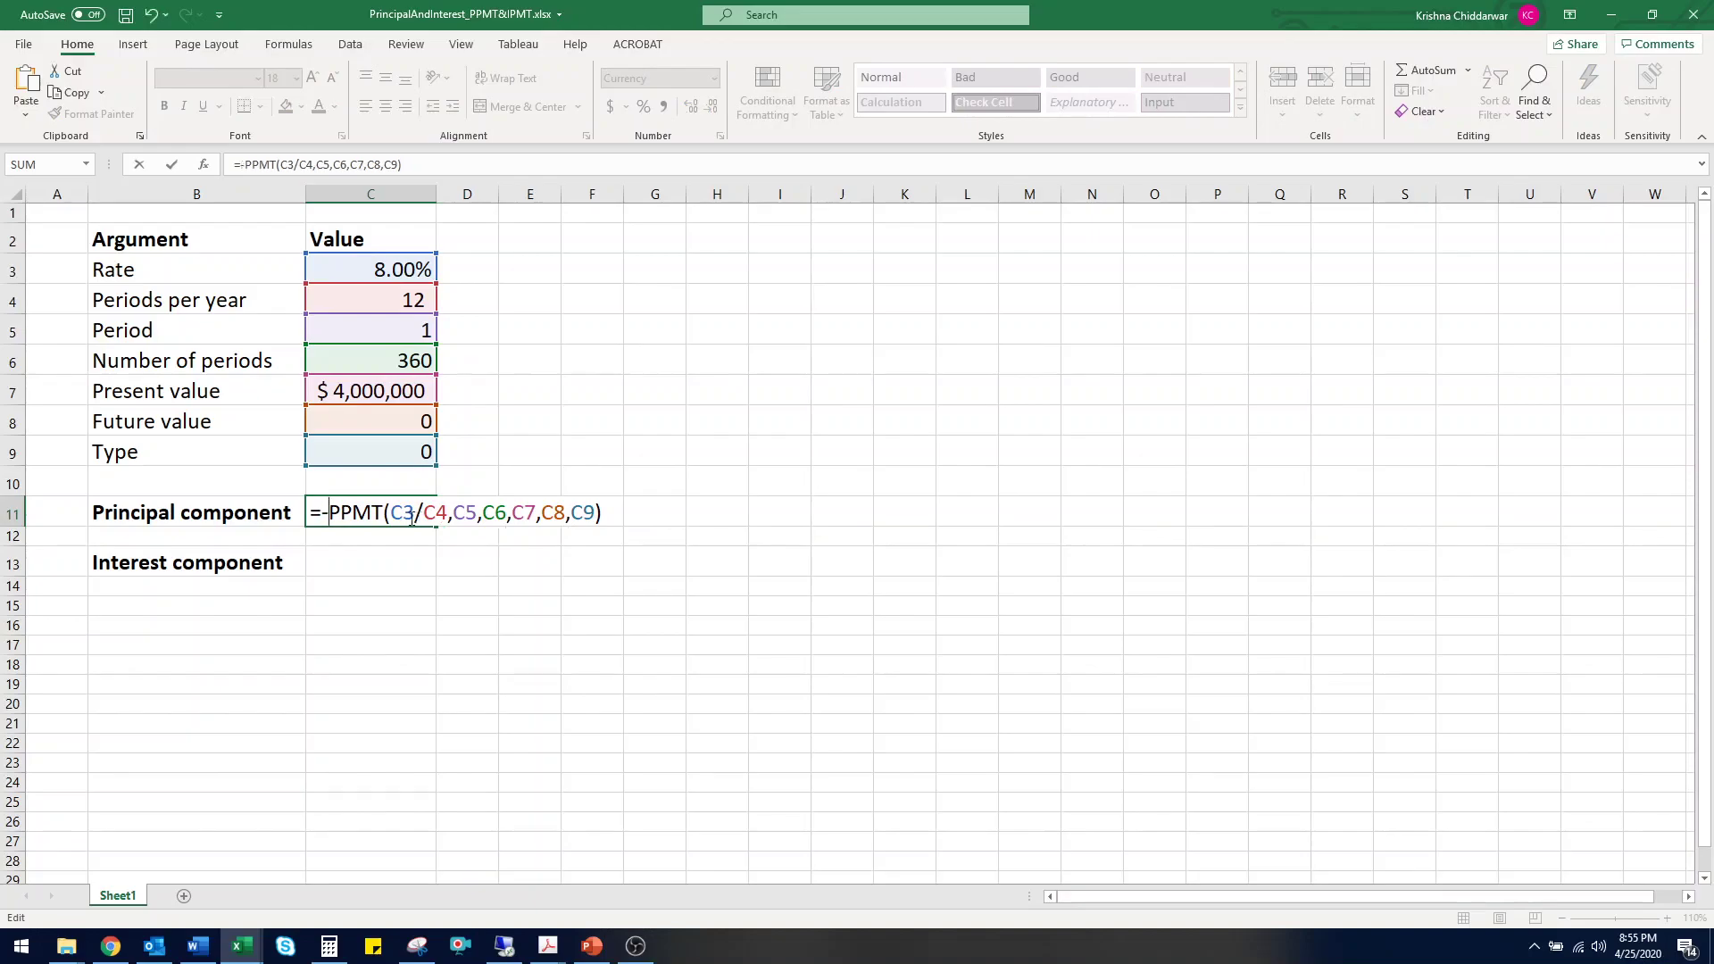
pyautogui.press('Return')
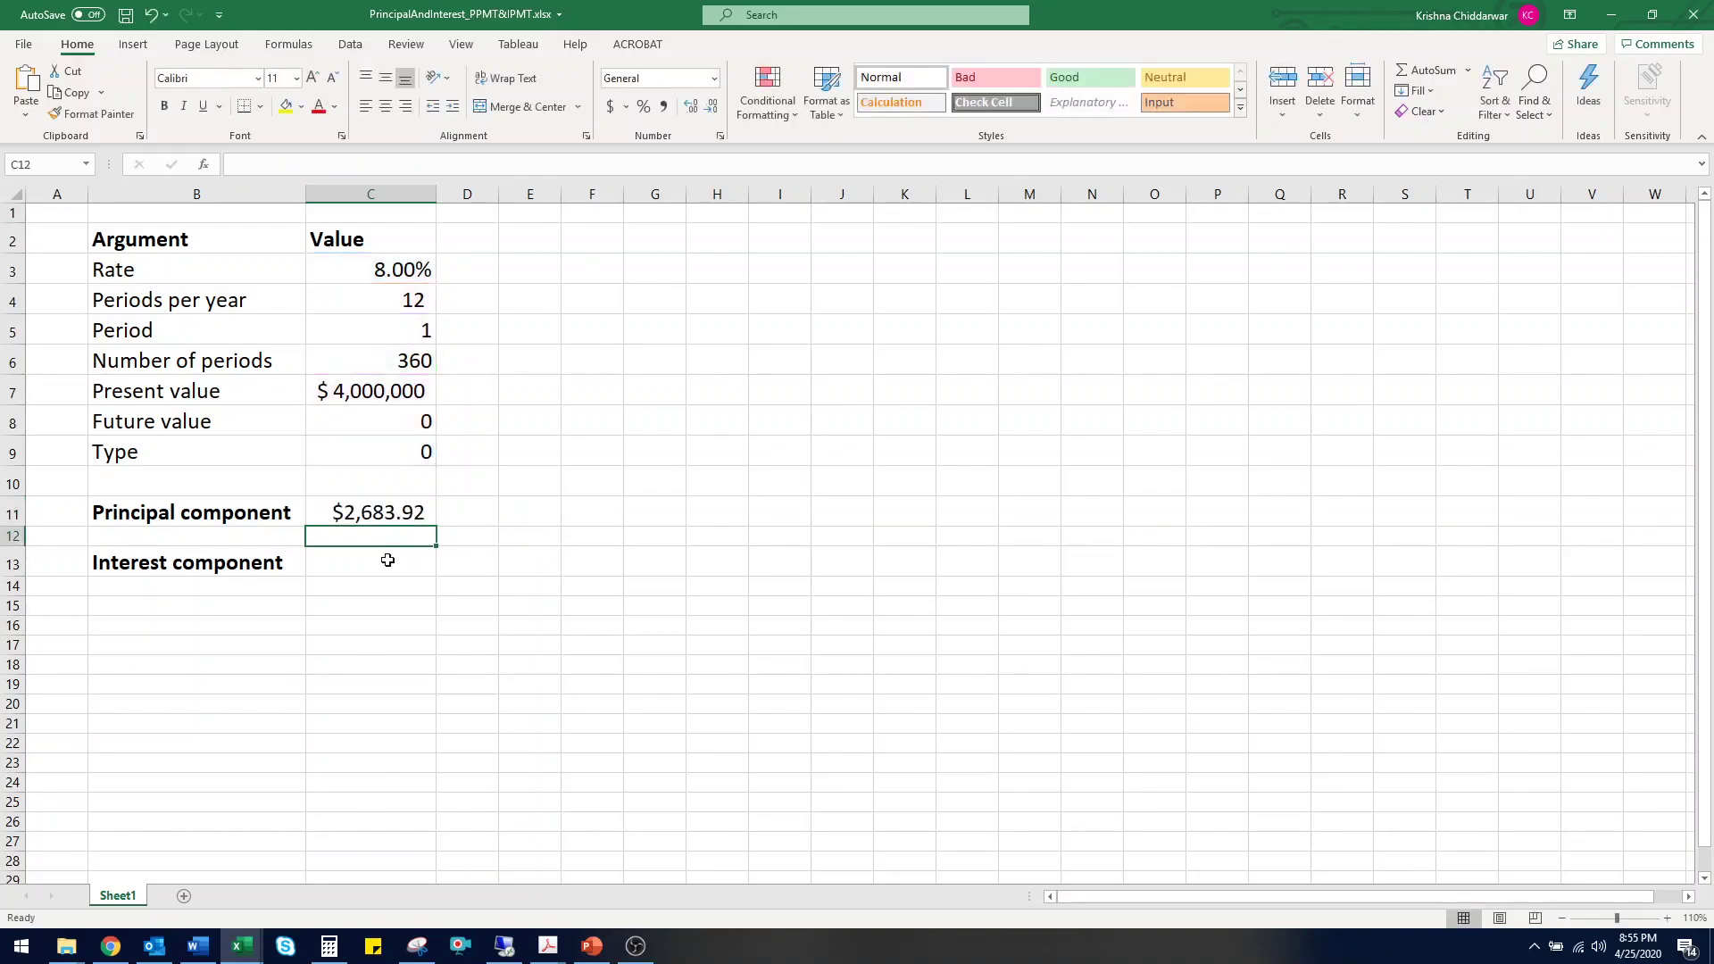
pyautogui.click(383, 511)
pyautogui.doubleClick(383, 511)
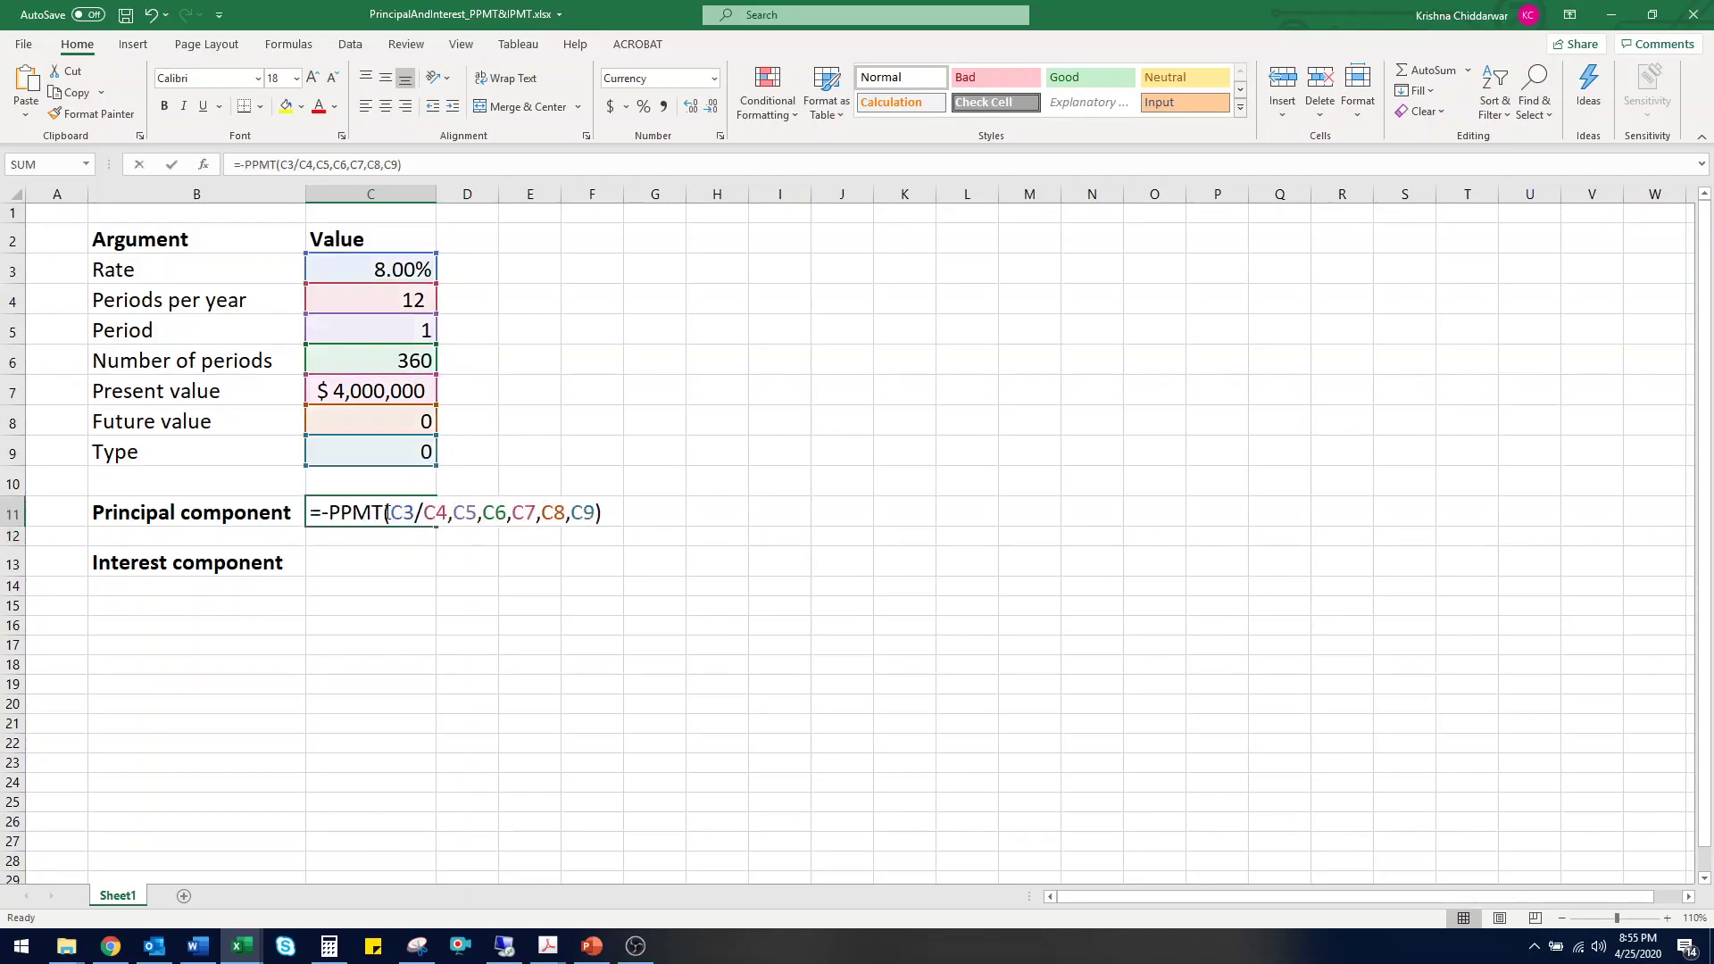
pyautogui.moveTo(319, 512); pyautogui.dragTo(601, 521)
pyautogui.hotkey('ctrl', 'c')
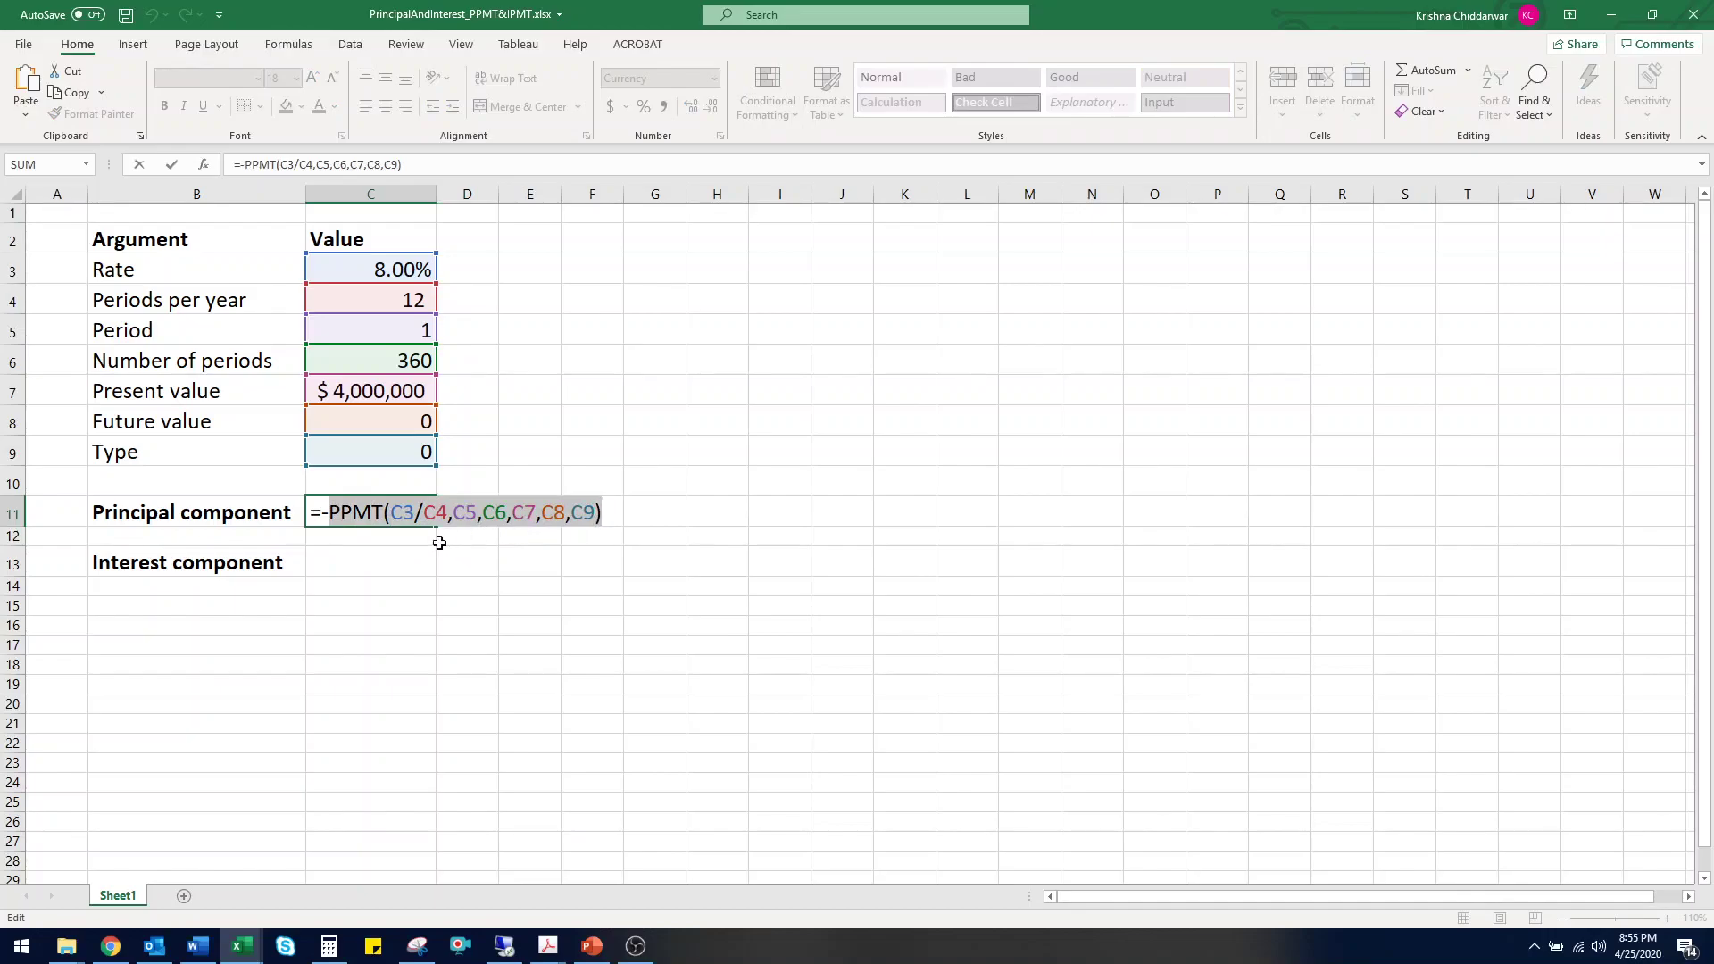
pyautogui.click(391, 562)
pyautogui.press('Escape')
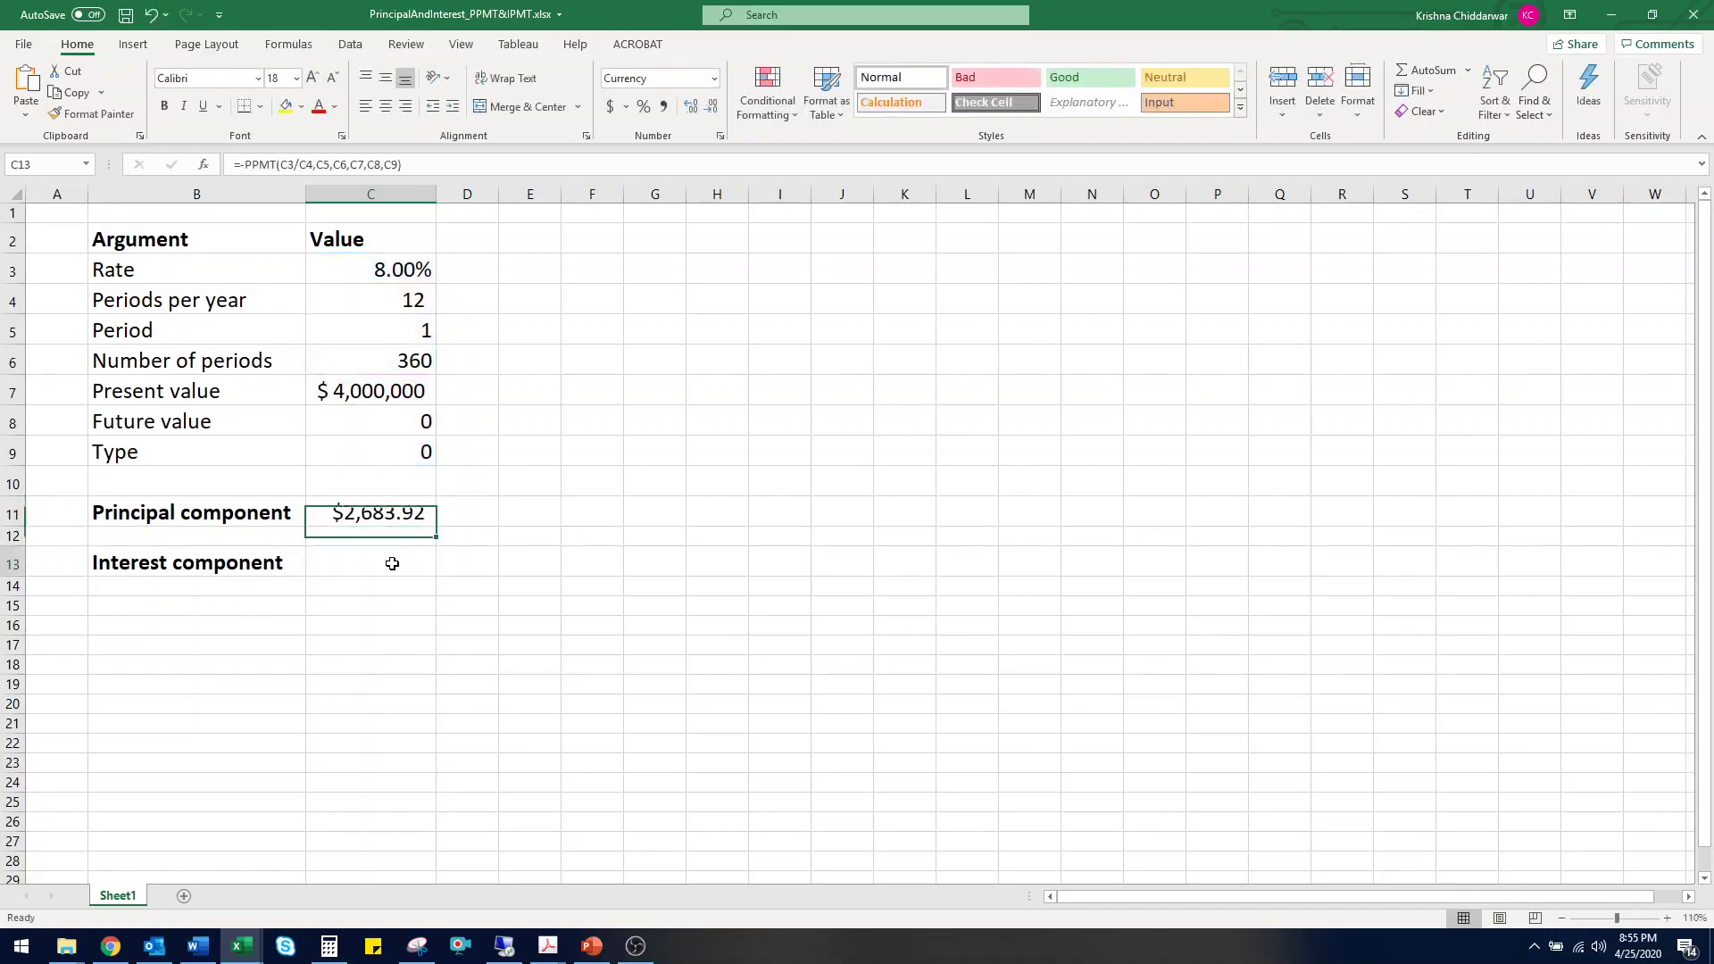
# - Enter an IPMT formula in C13 by pasting the PPMT arguments and changing PPMT to IPMT
pyautogui.doubleClick(393, 562)
pyautogui.write('=')
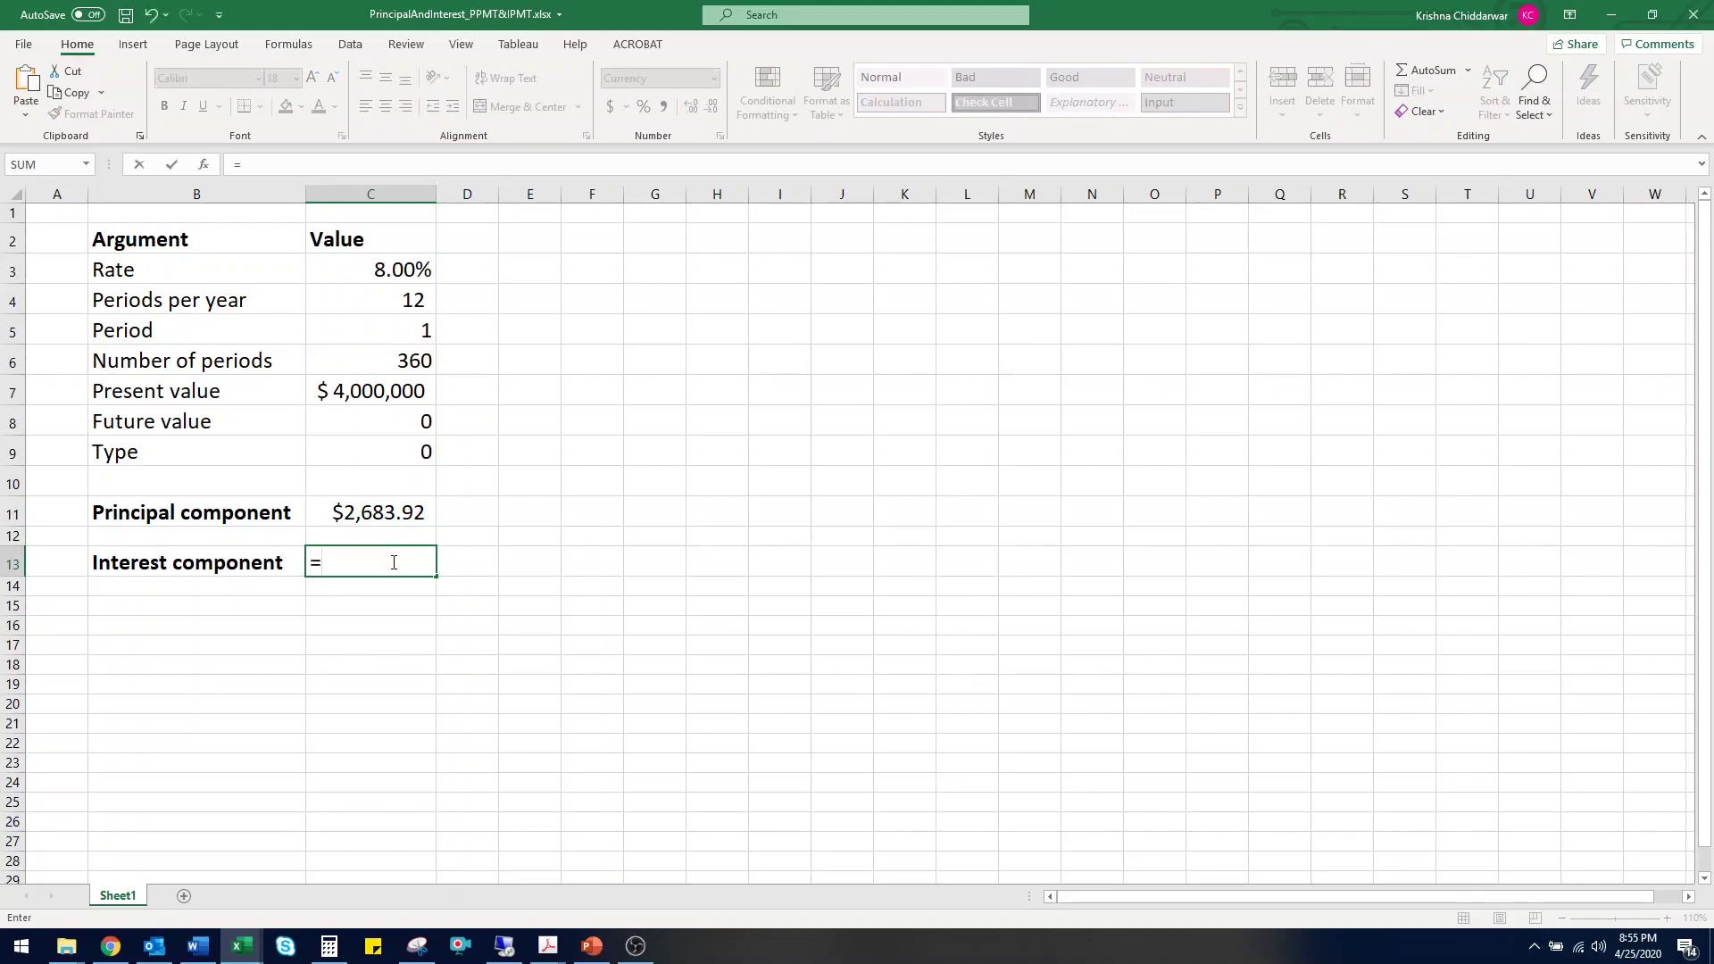
pyautogui.hotkey('ctrl', 'v')
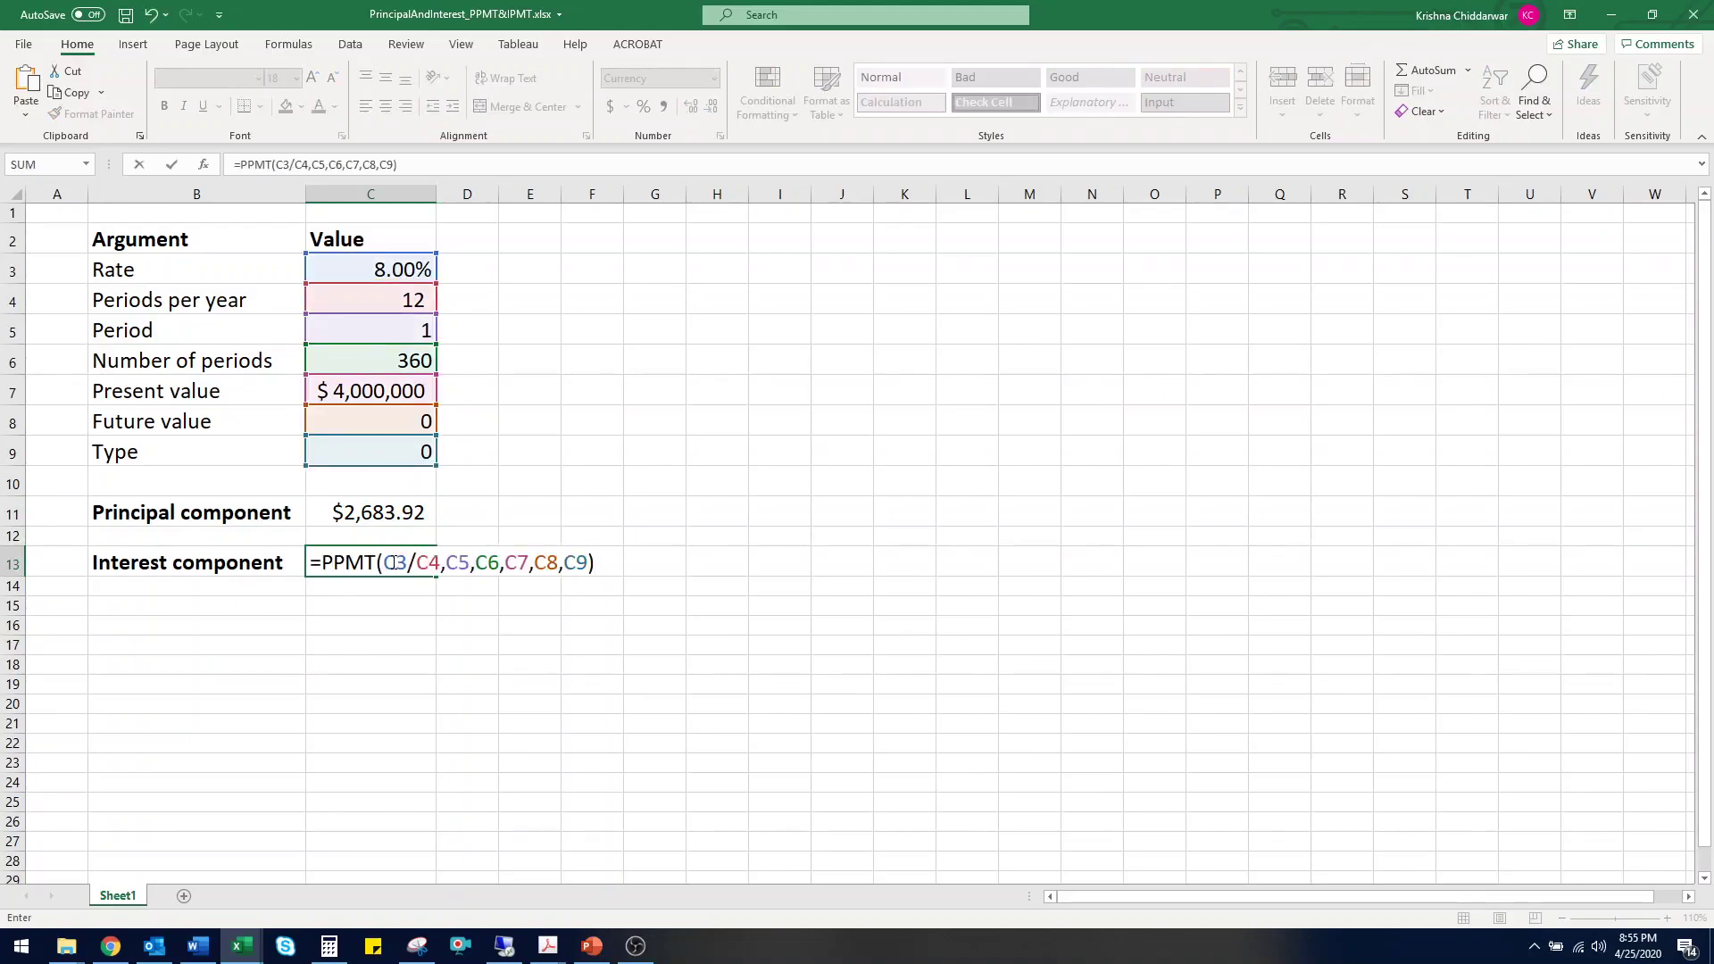
pyautogui.click(337, 562)
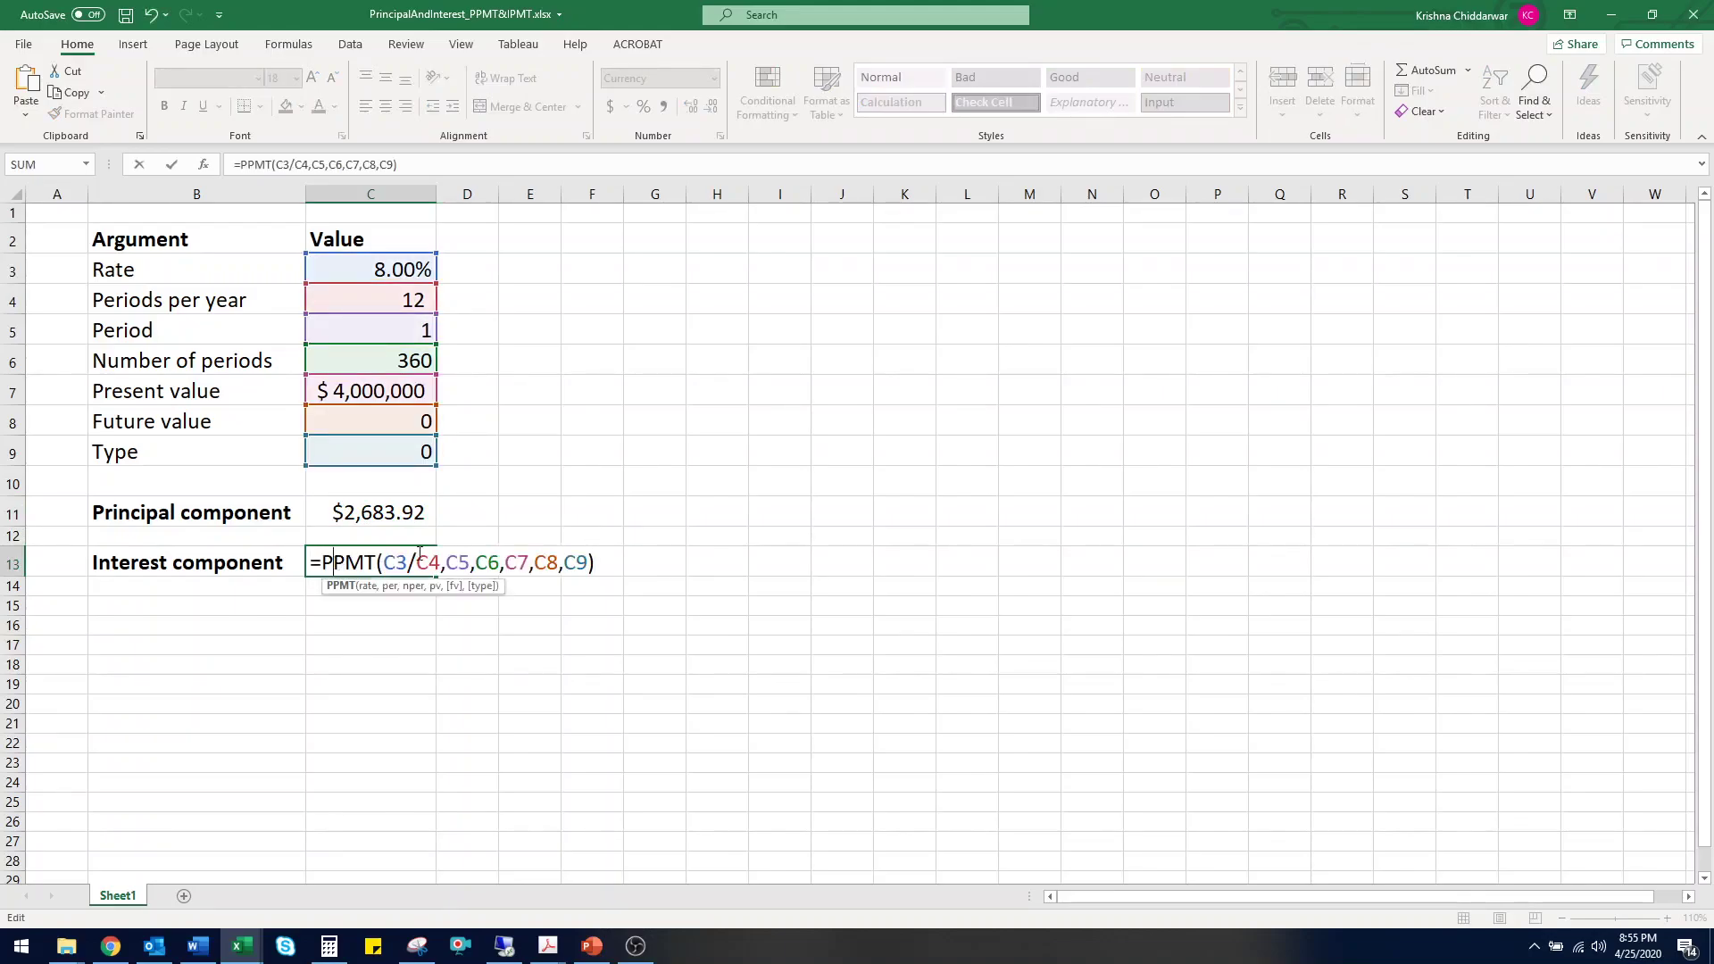
pyautogui.press('BackSpace')
pyautogui.write('I')
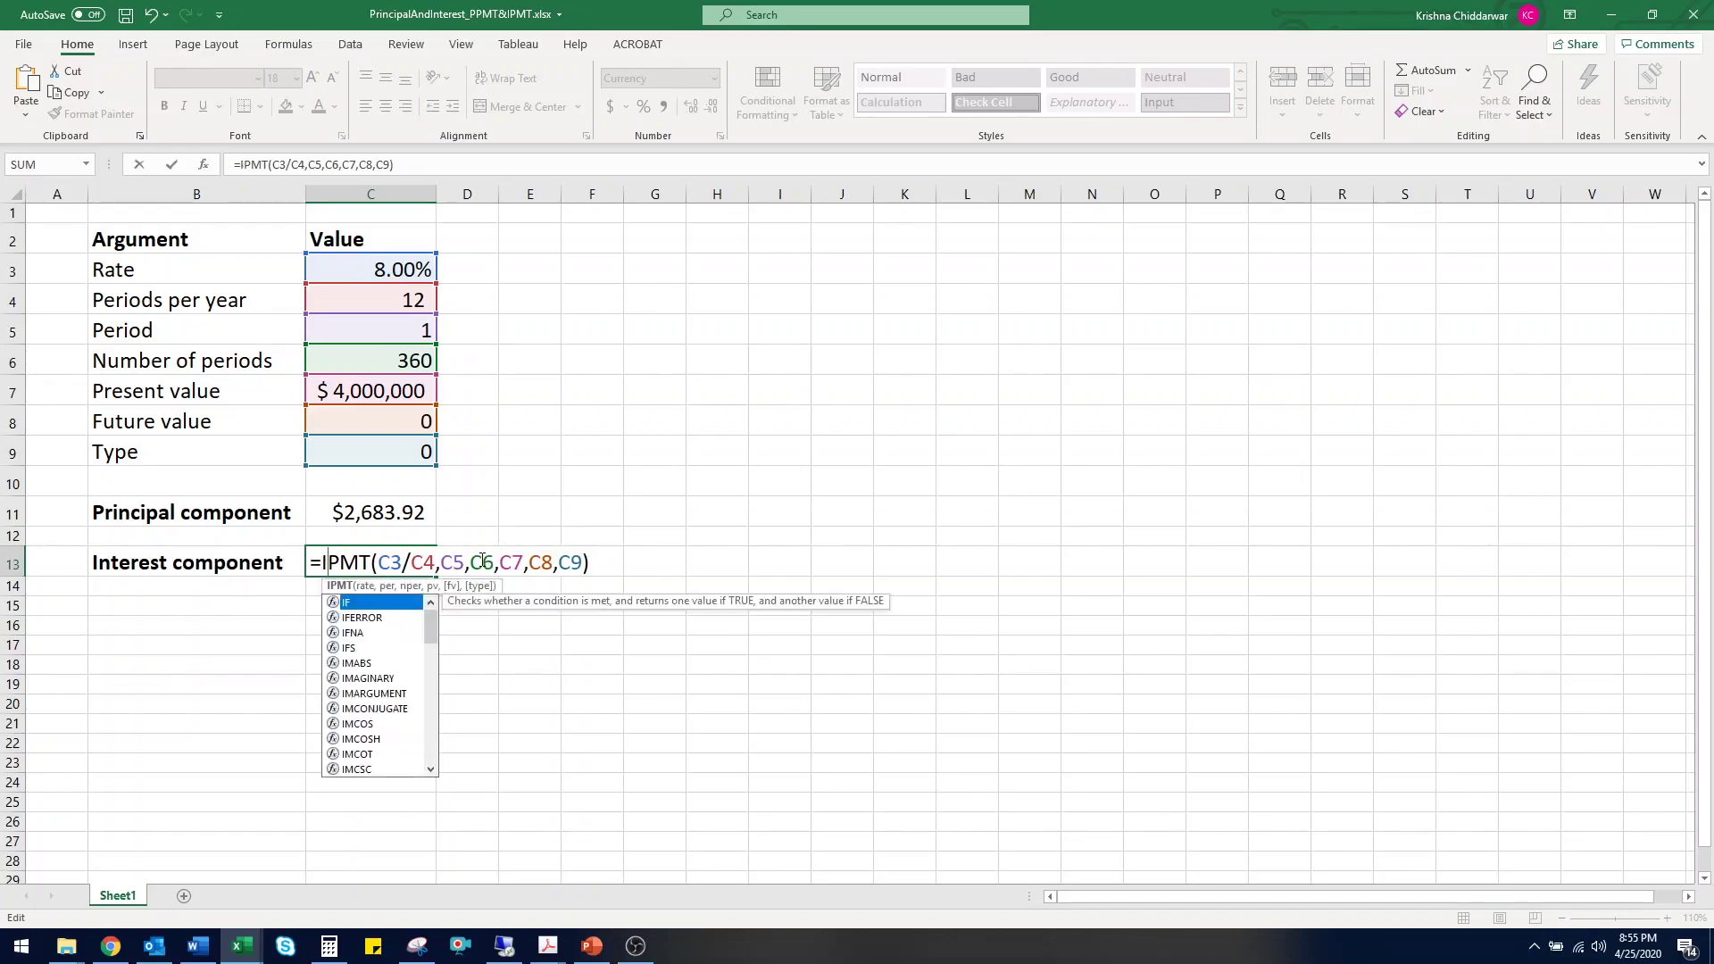
pyautogui.press('Return')
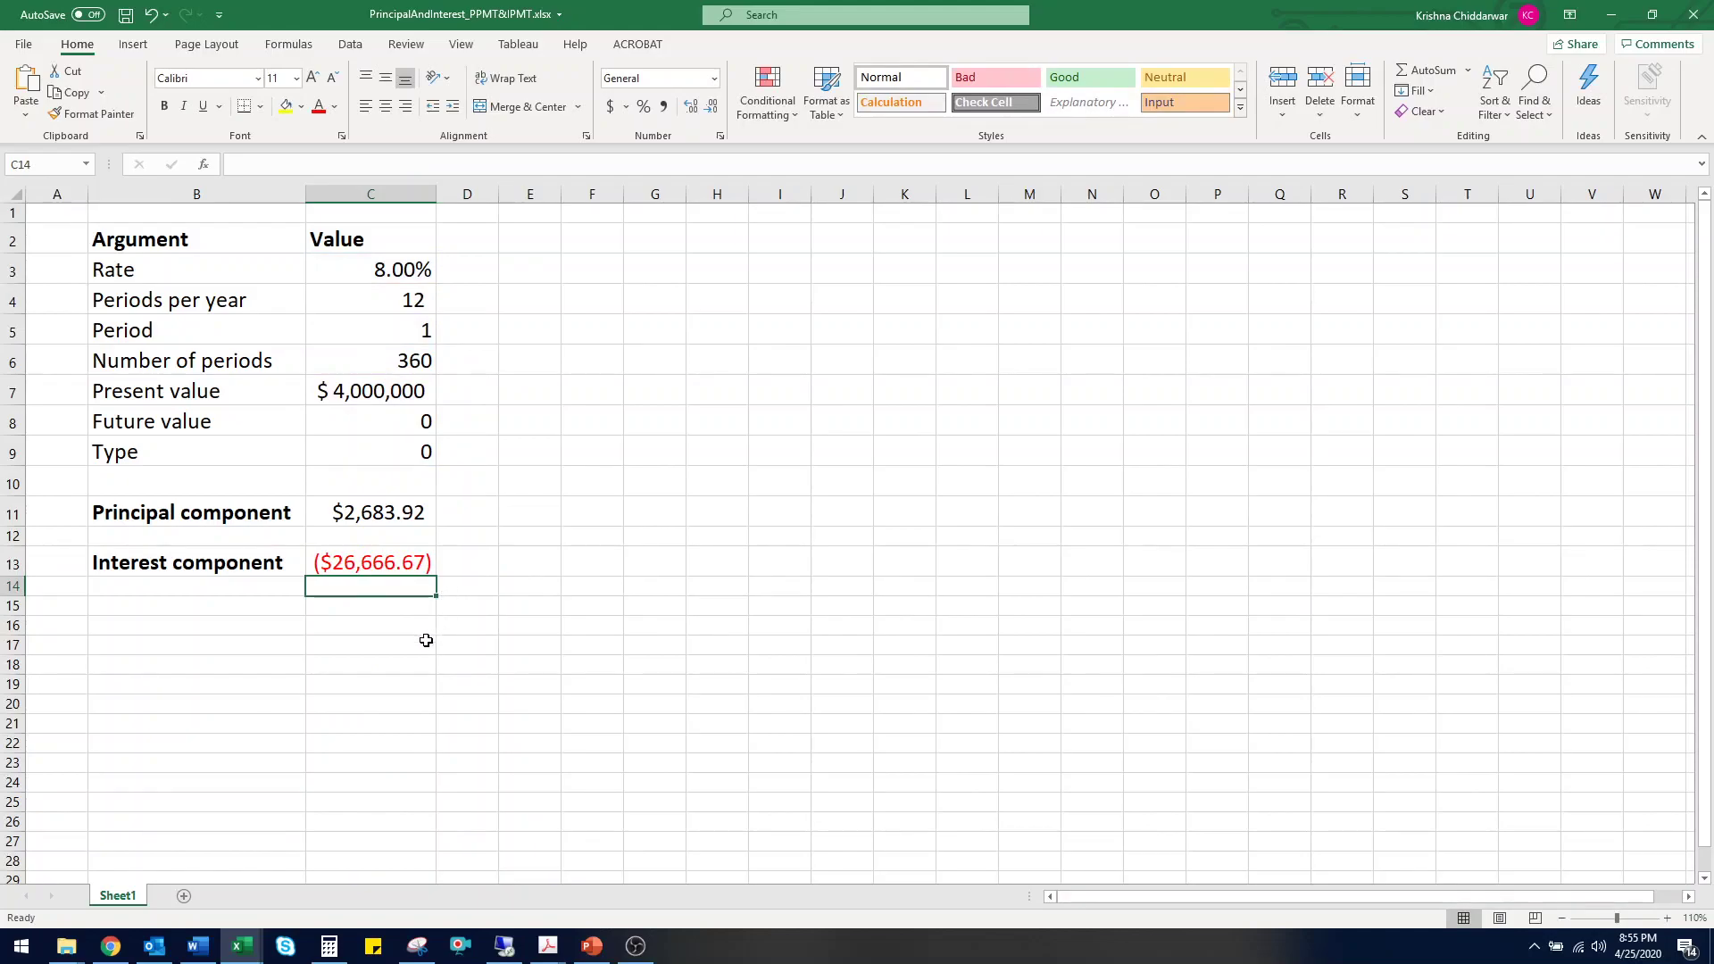
# - Negate C13 to =-IPMT(C3/C4,C5,C6,C7,C8,C9) so interest shows $26,666.67
pyautogui.click(367, 567)
pyautogui.doubleClick(326, 561)
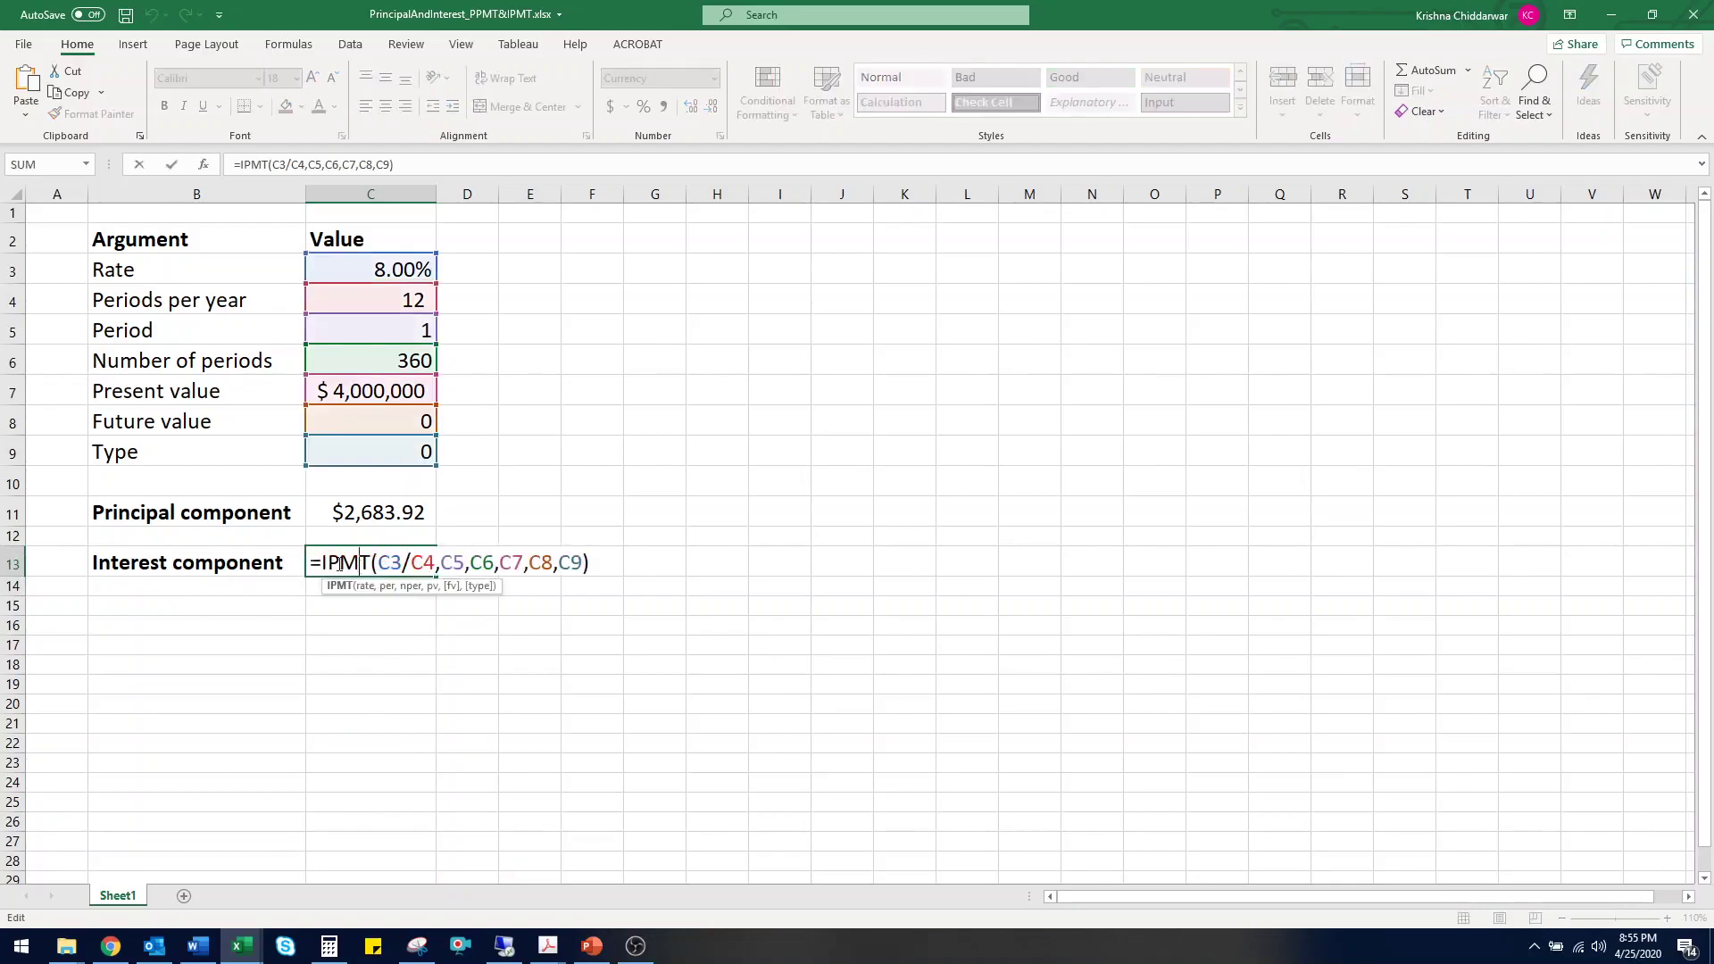
pyautogui.press('End')
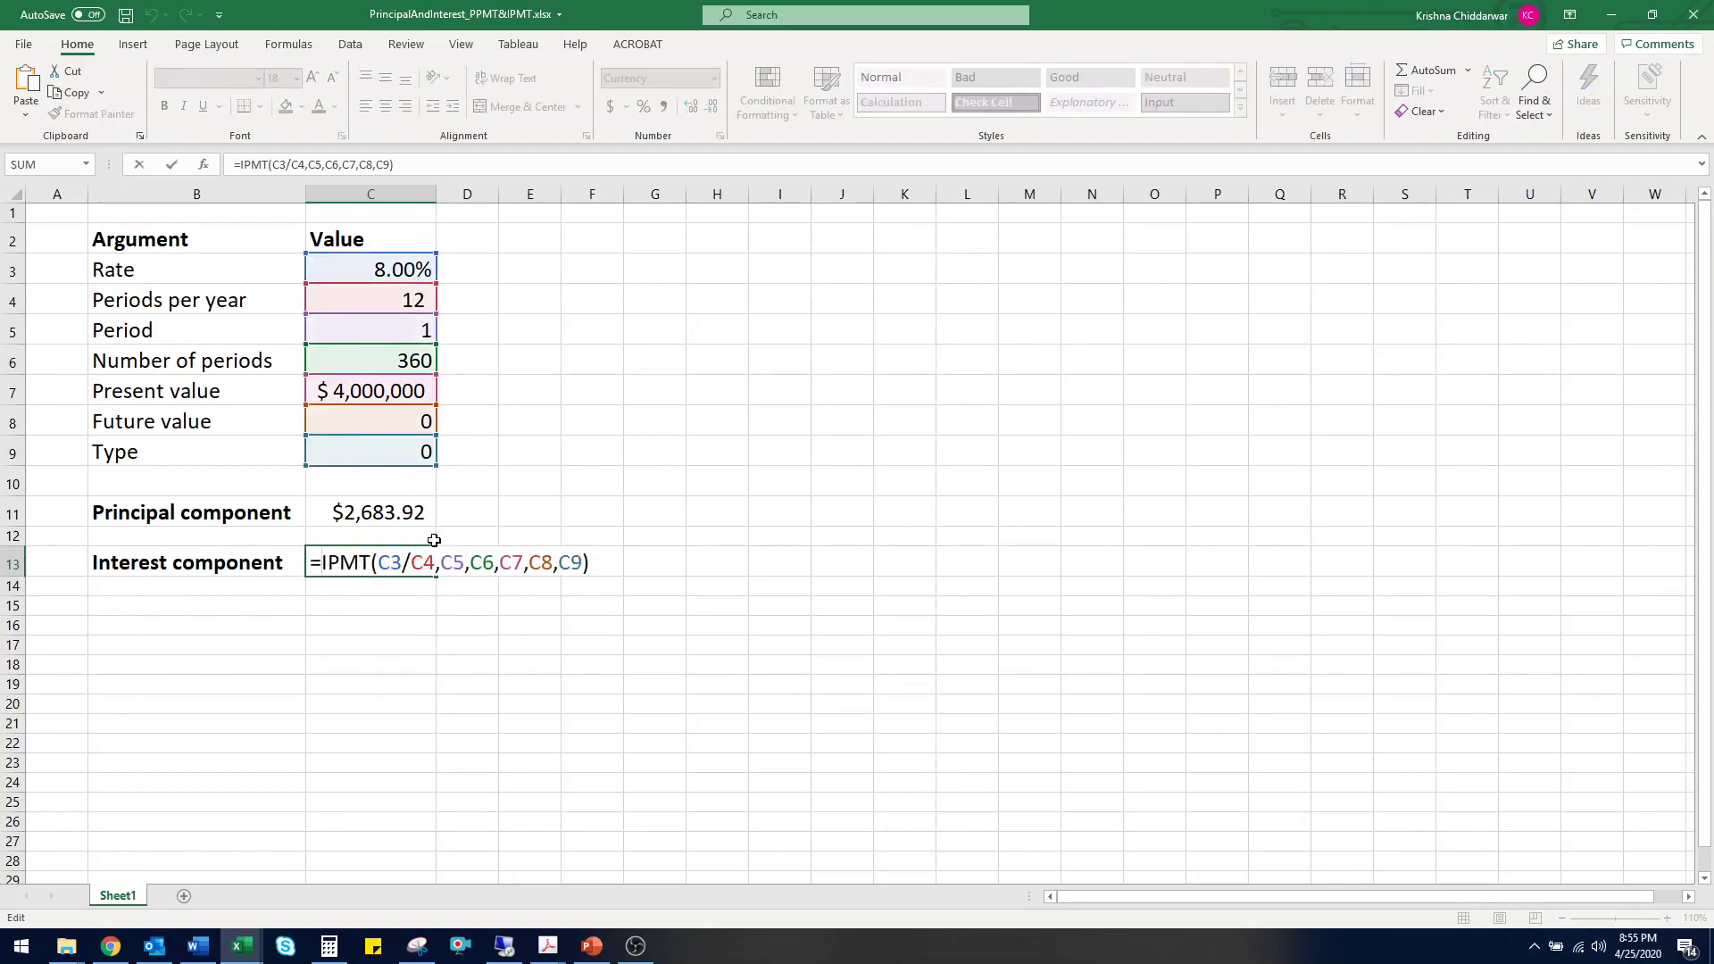
pyautogui.write('-')
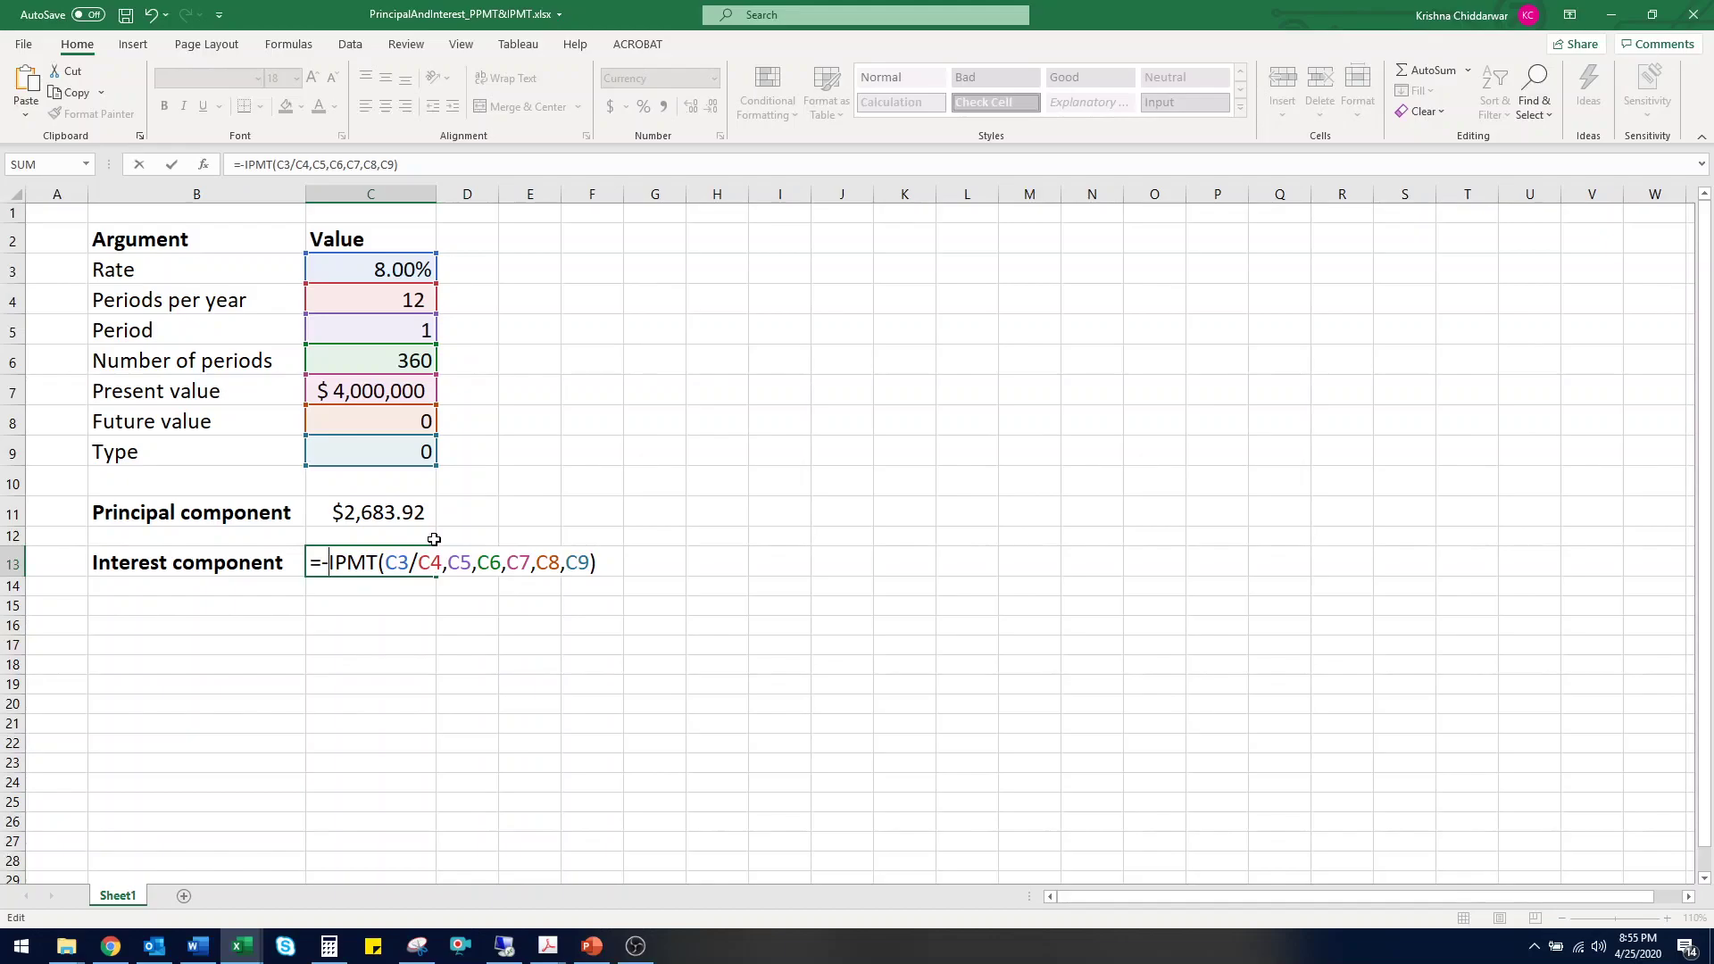
pyautogui.press('Return')
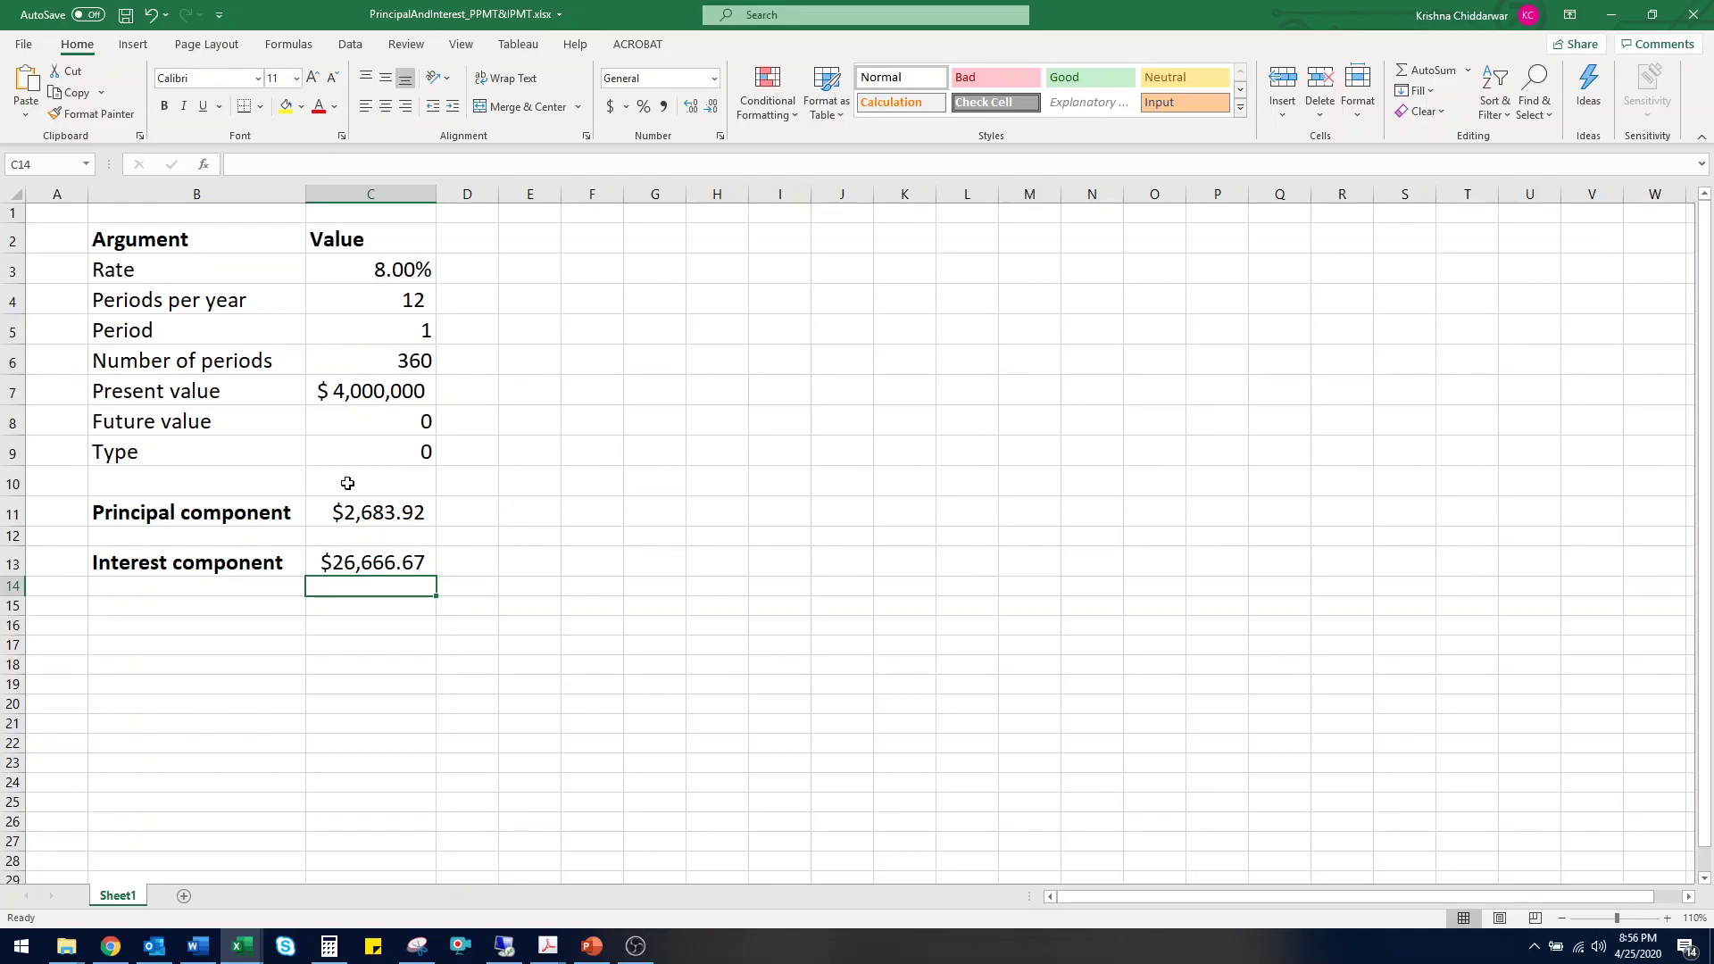
# - Set the Period in C5 to 120 and check the recalculated IPMT result in C13
pyautogui.click(392, 360)
pyautogui.click(394, 332)
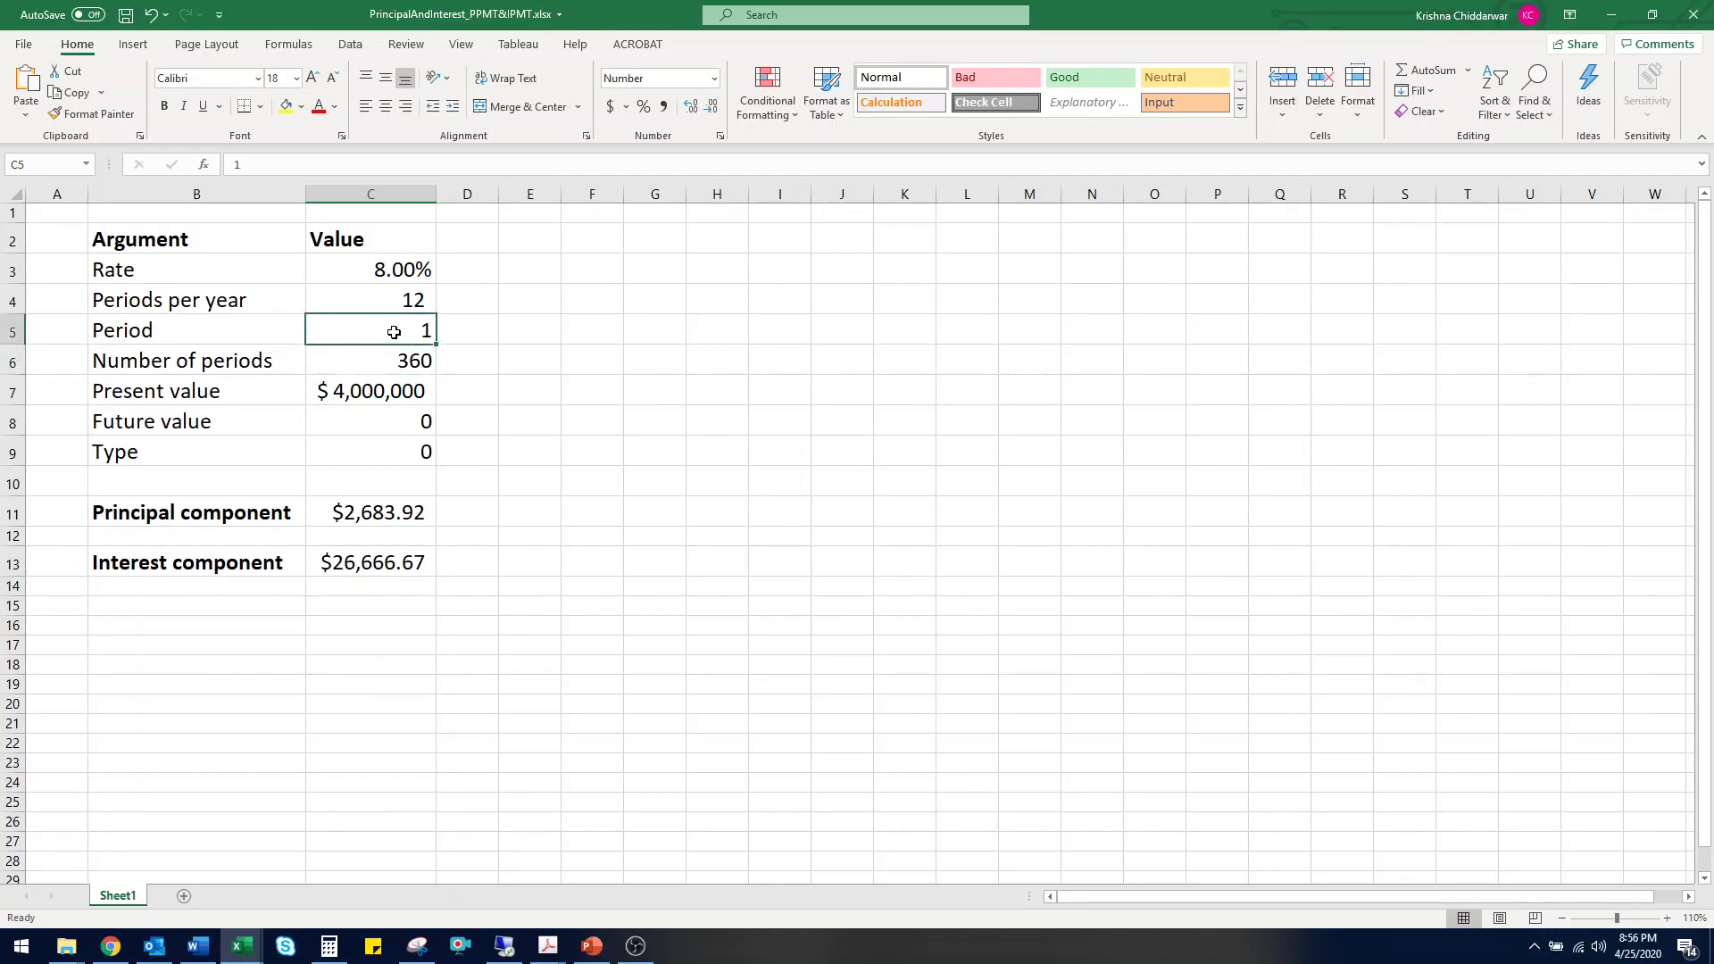
pyautogui.write('120')
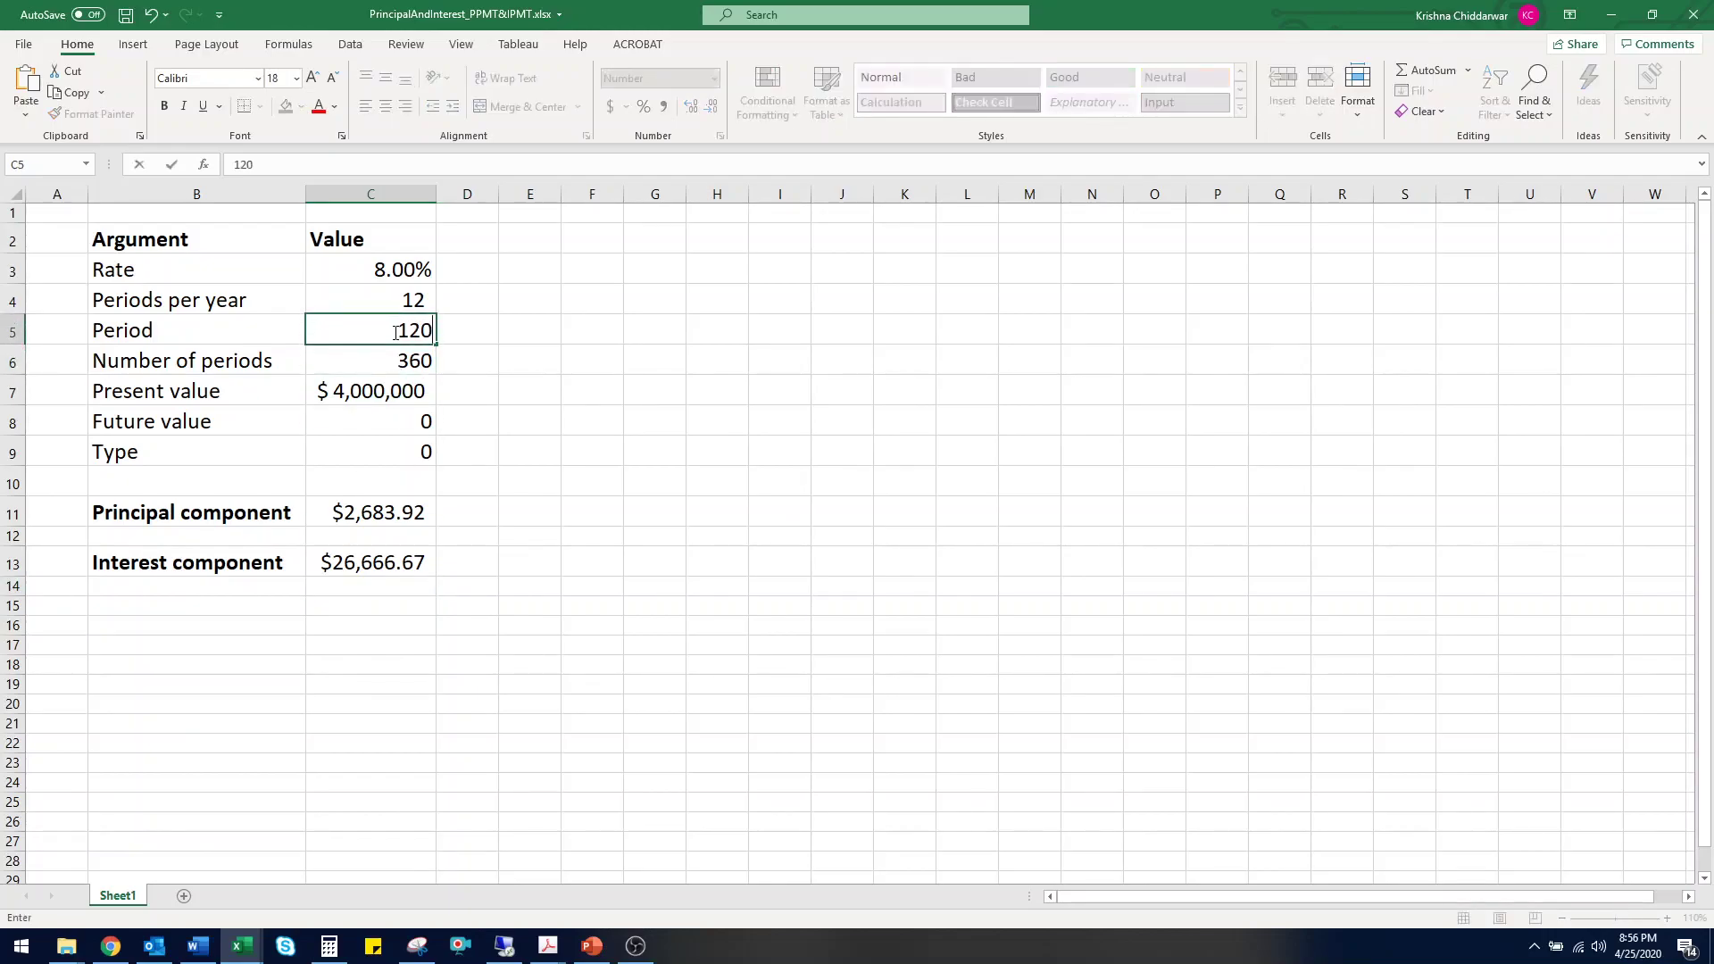
pyautogui.press('Return')
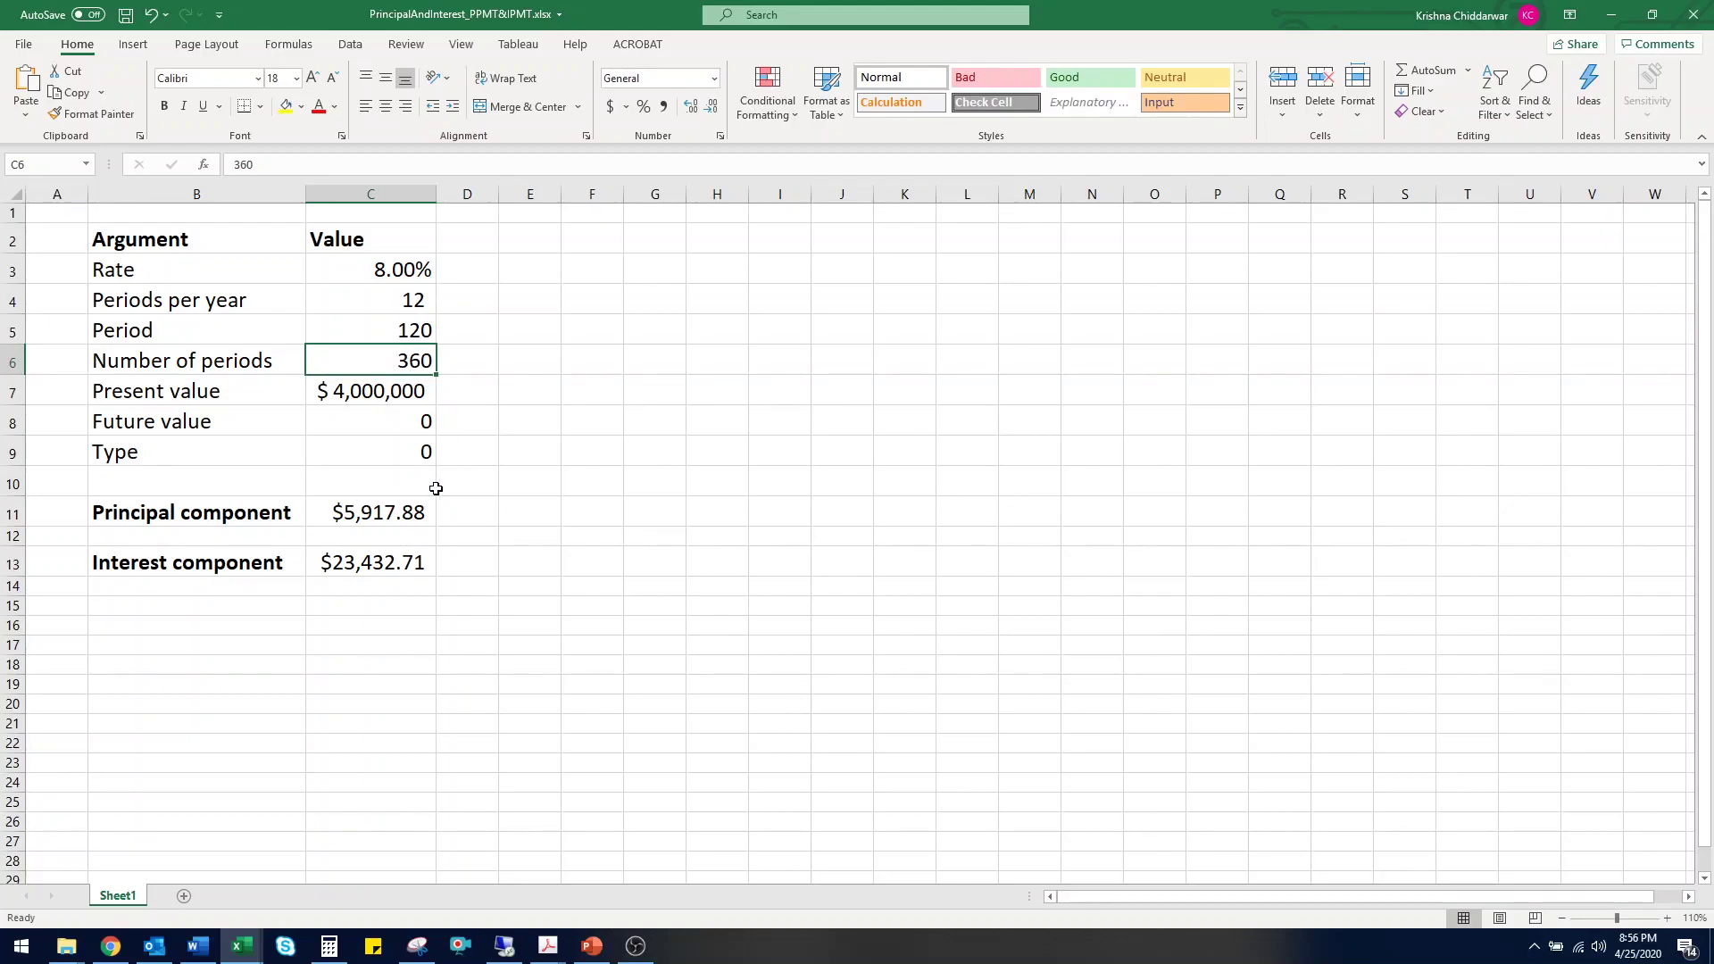
pyautogui.click(403, 563)
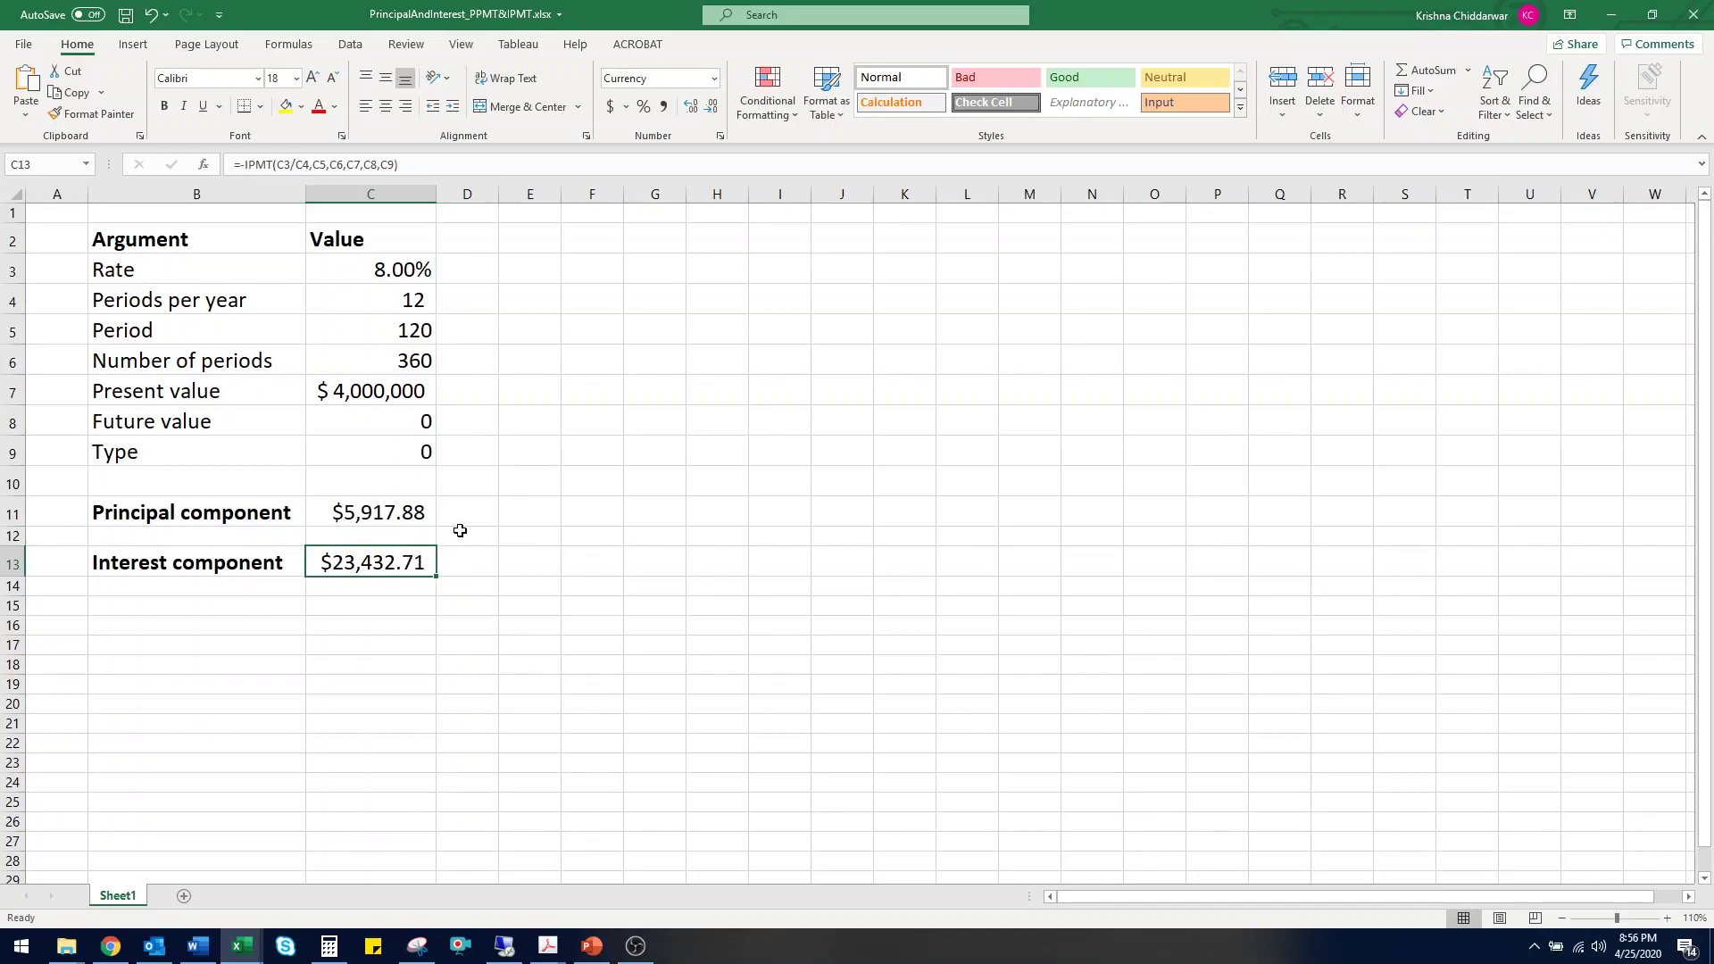
# - Change the Period to 240, then 360, giving $29,156.21 principal and $194.37 interest
pyautogui.click(384, 337)
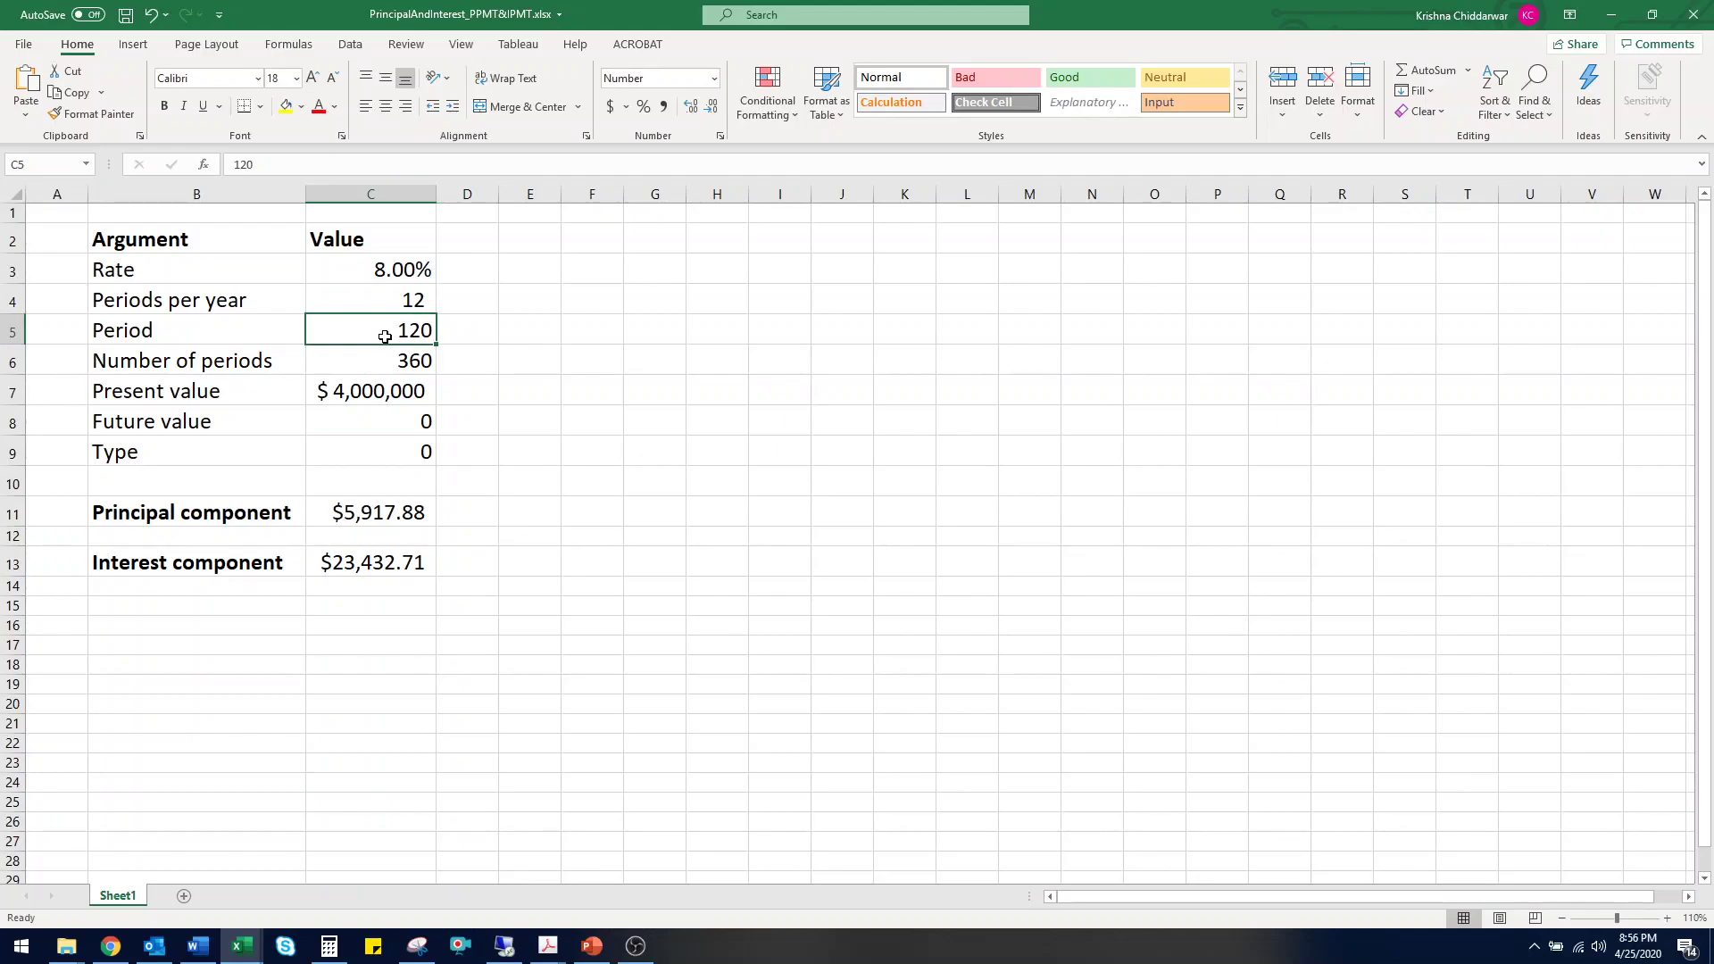
pyautogui.write('240')
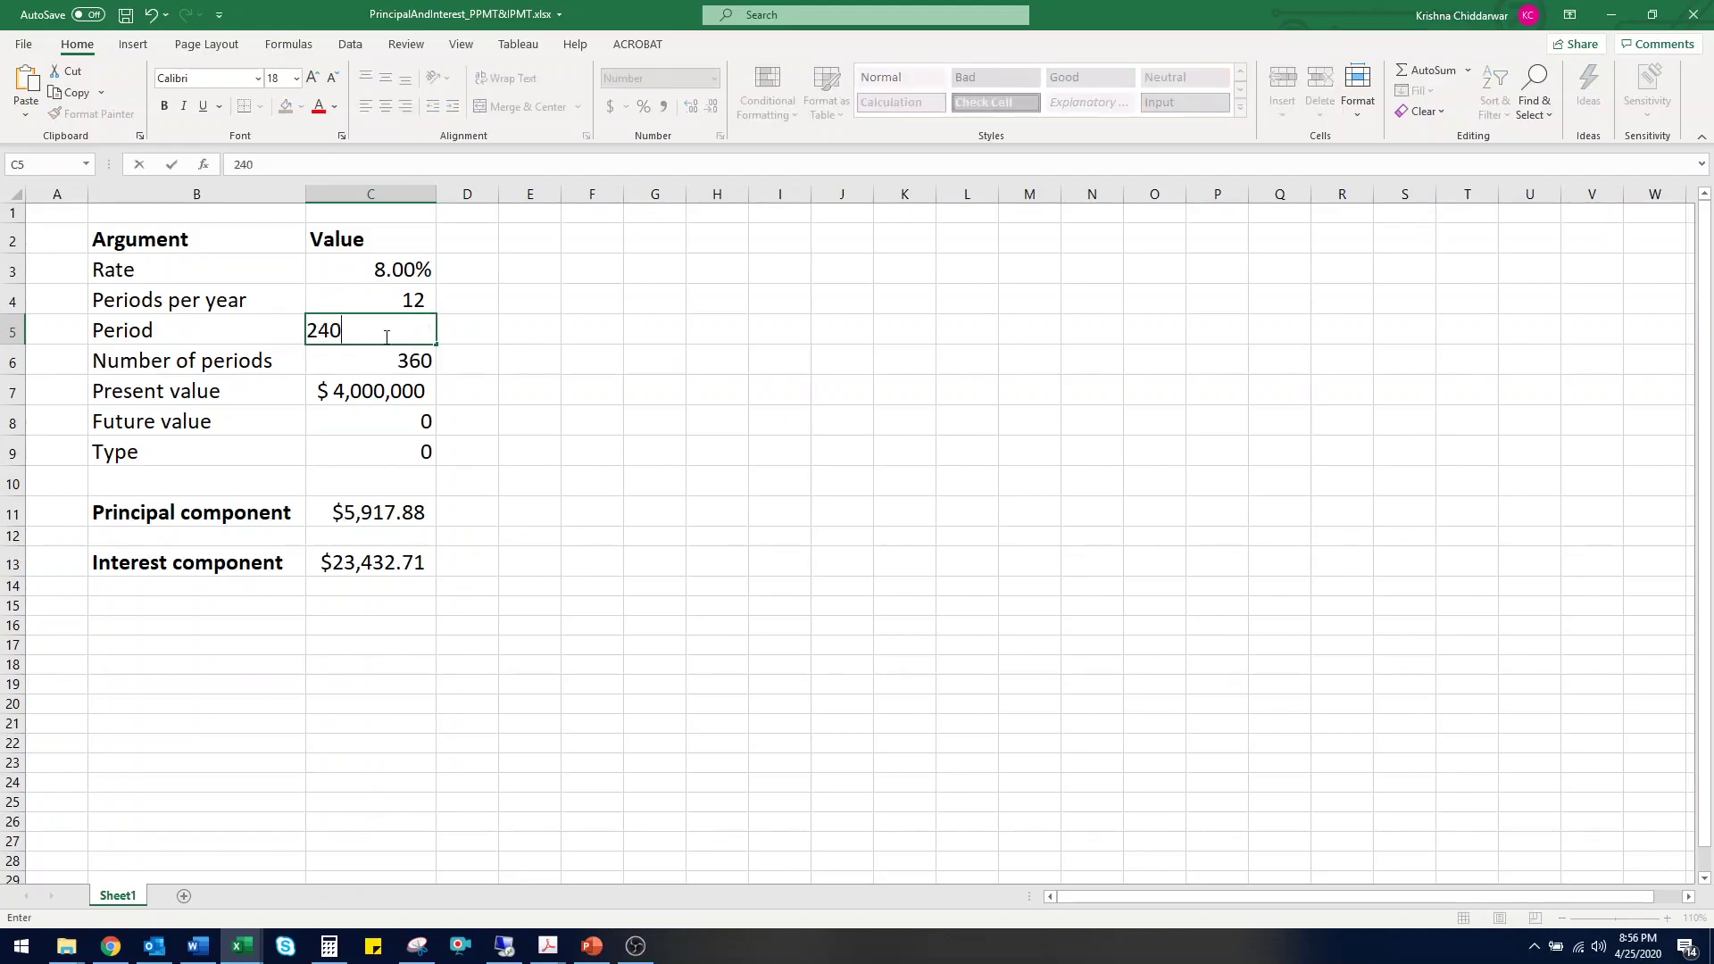
pyautogui.press('Return')
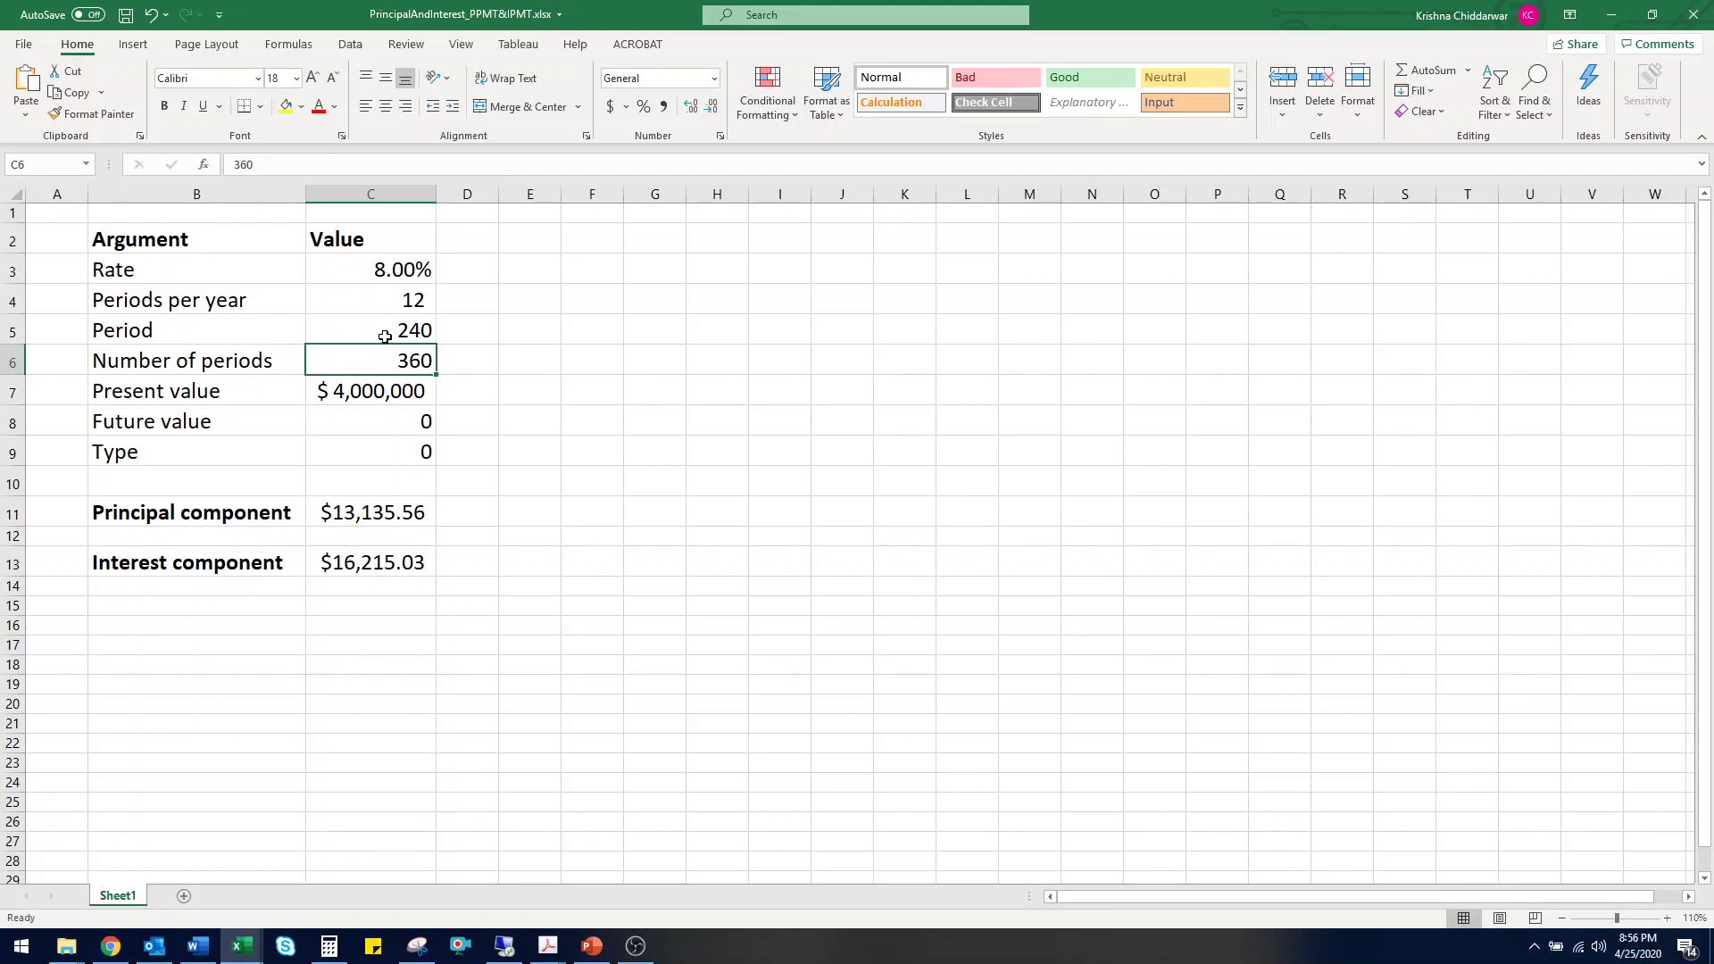
pyautogui.click(389, 336)
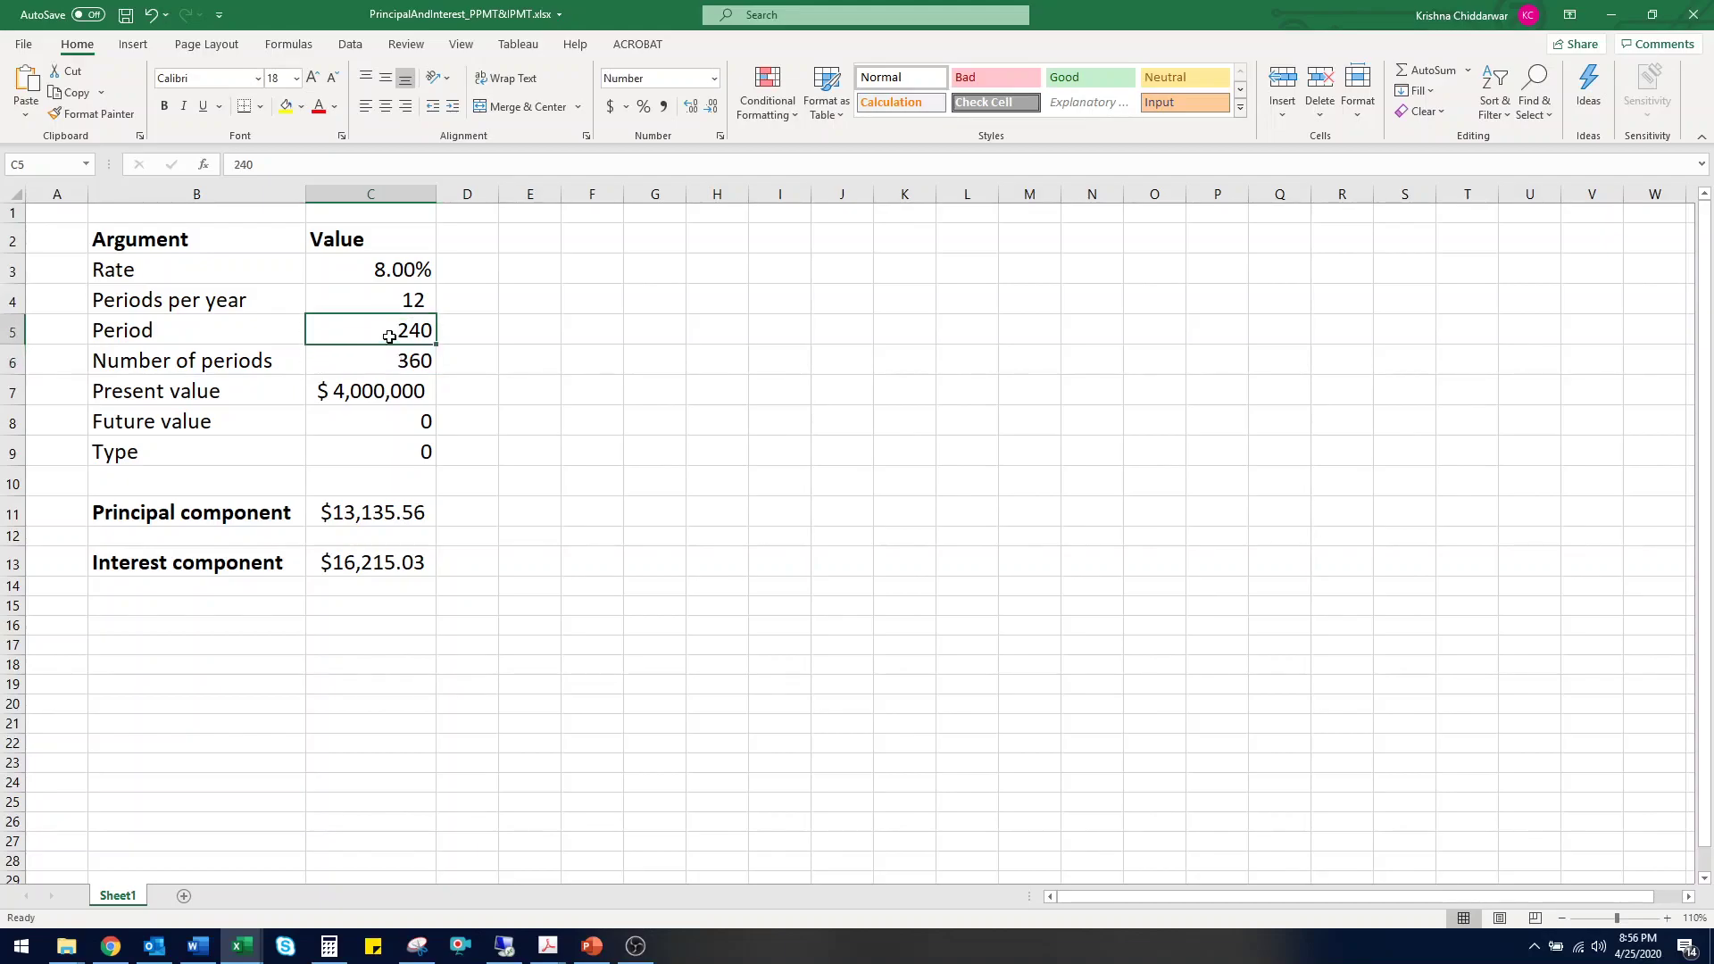
pyautogui.write('360')
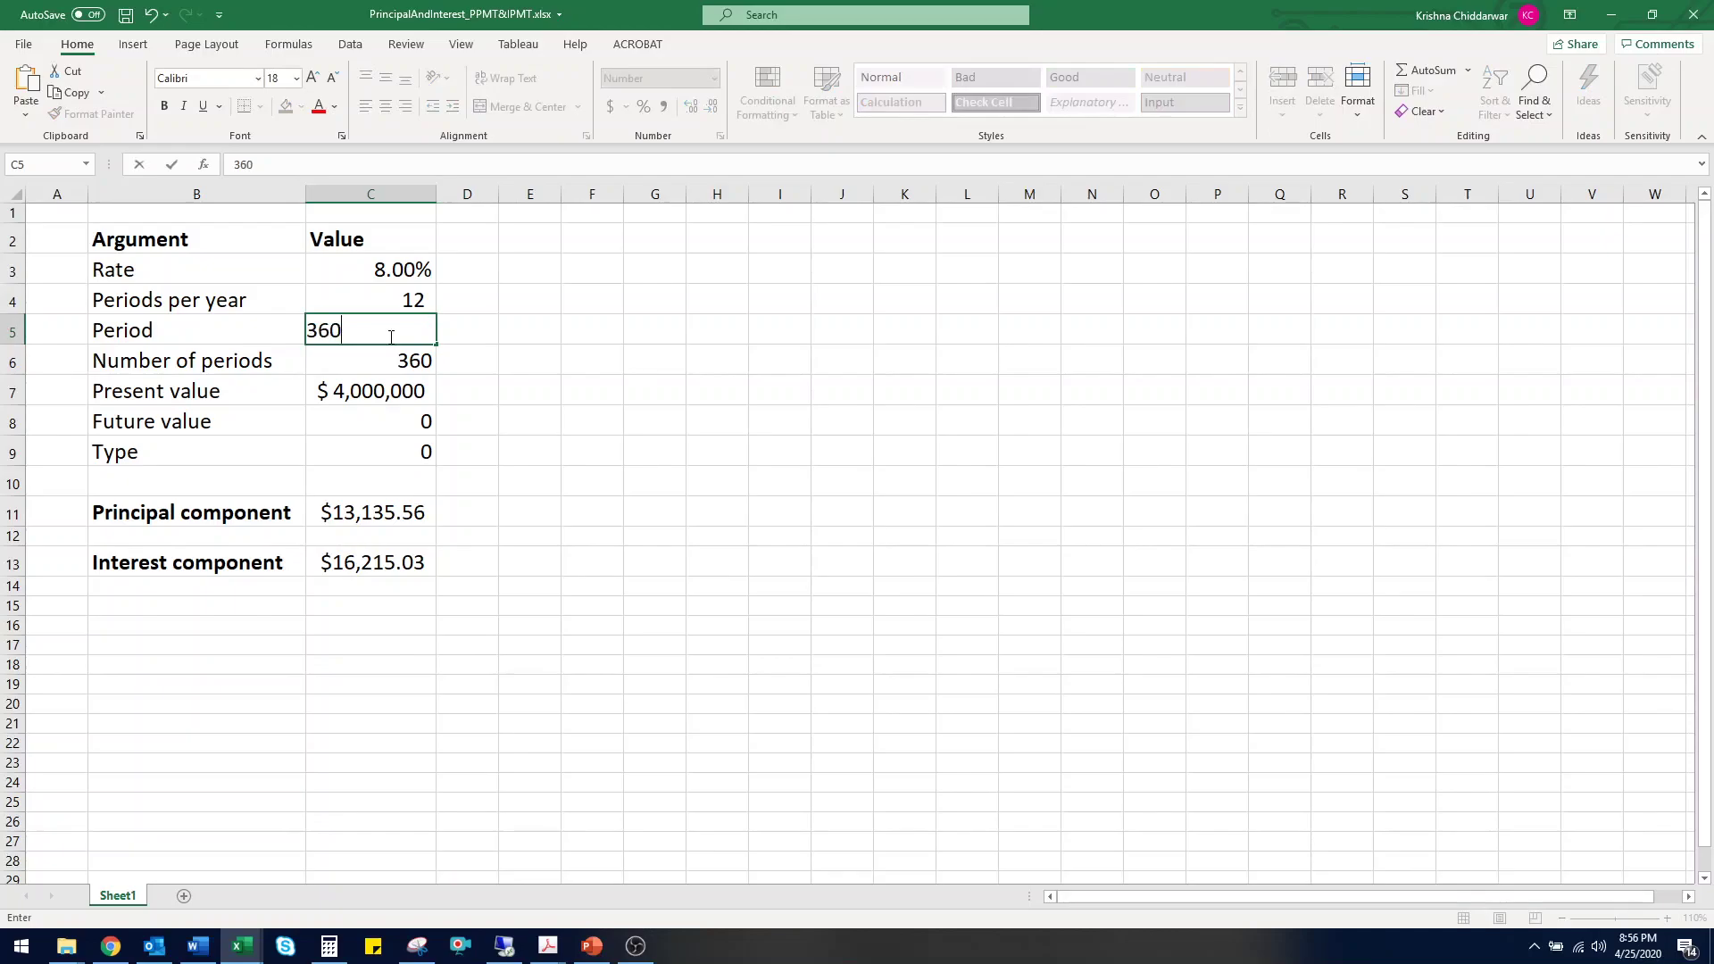
pyautogui.press('Return')
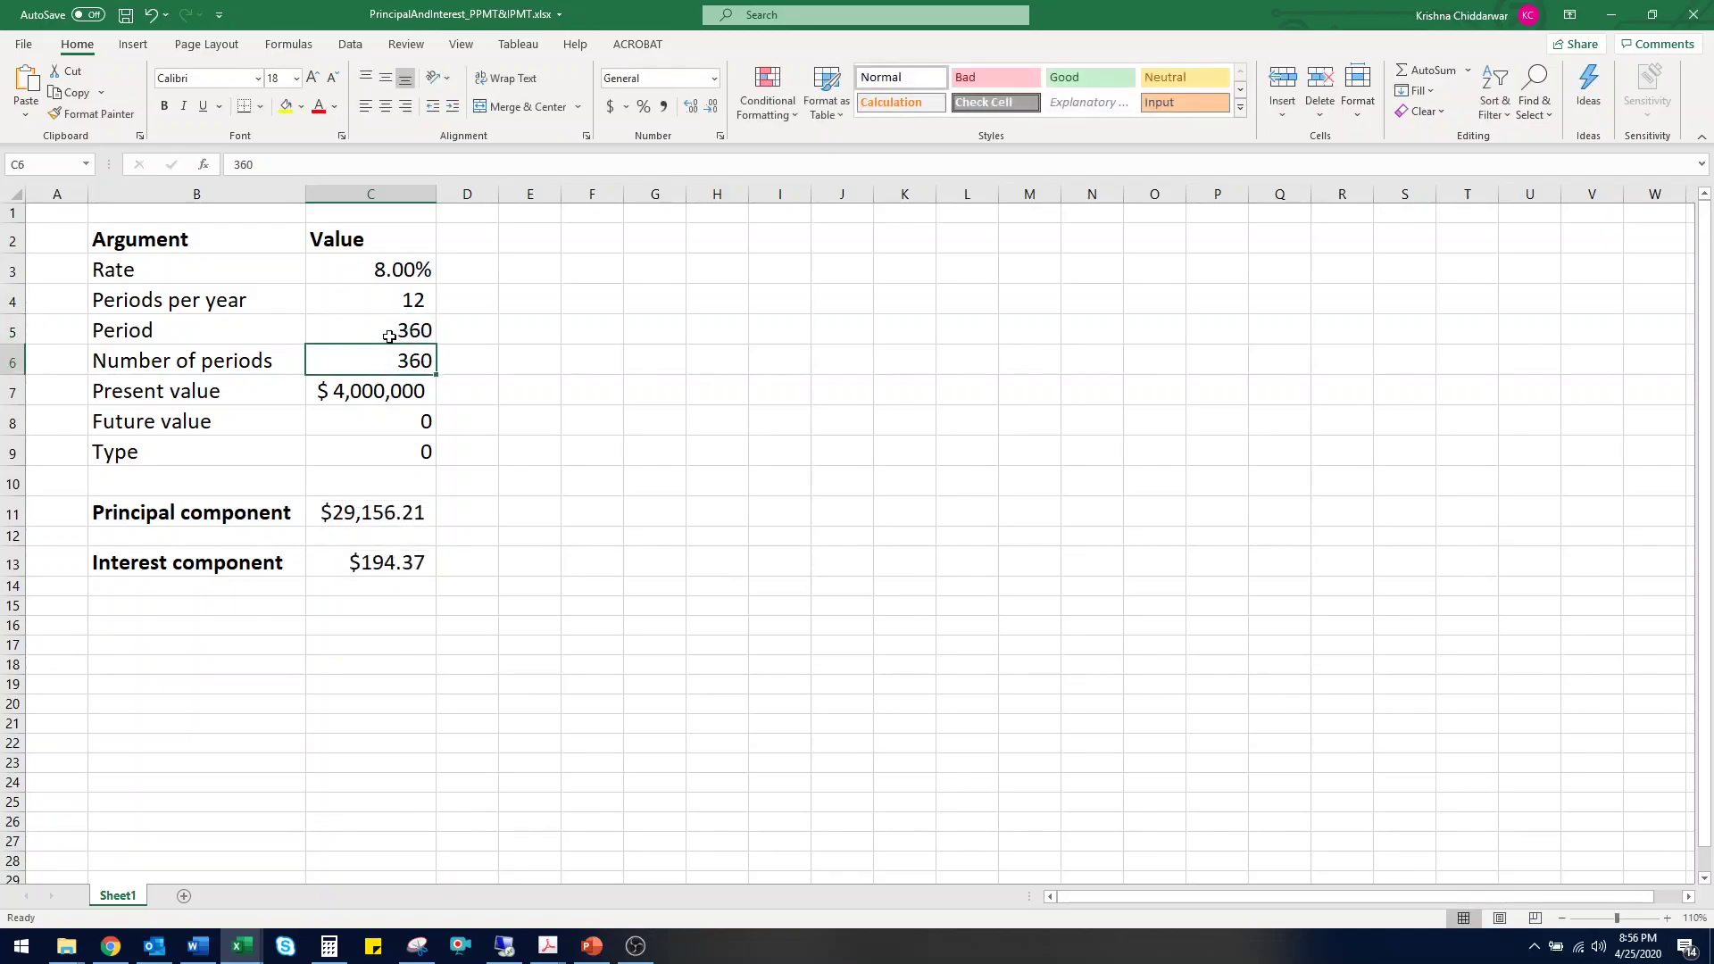